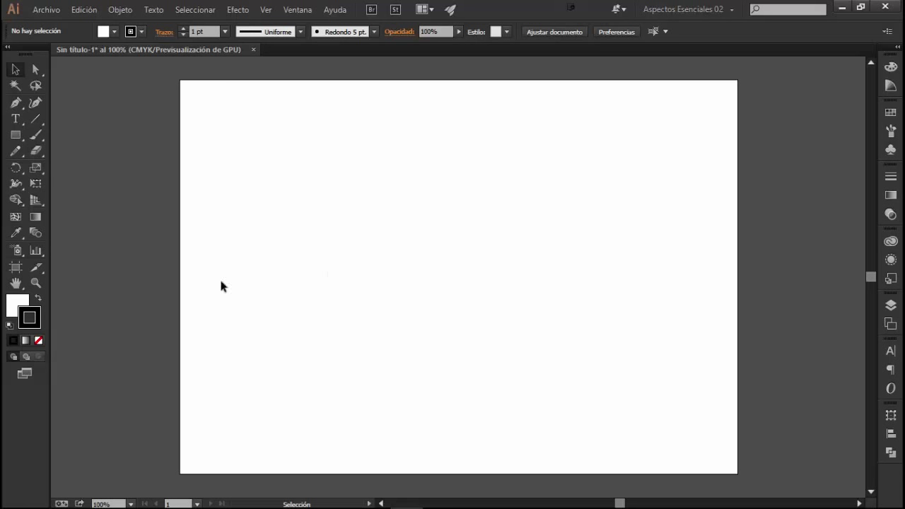
- Draw a circle in the middle of the artboard with the Ellipse tool
{"action": "left_click", "coordinate": [15, 135]}
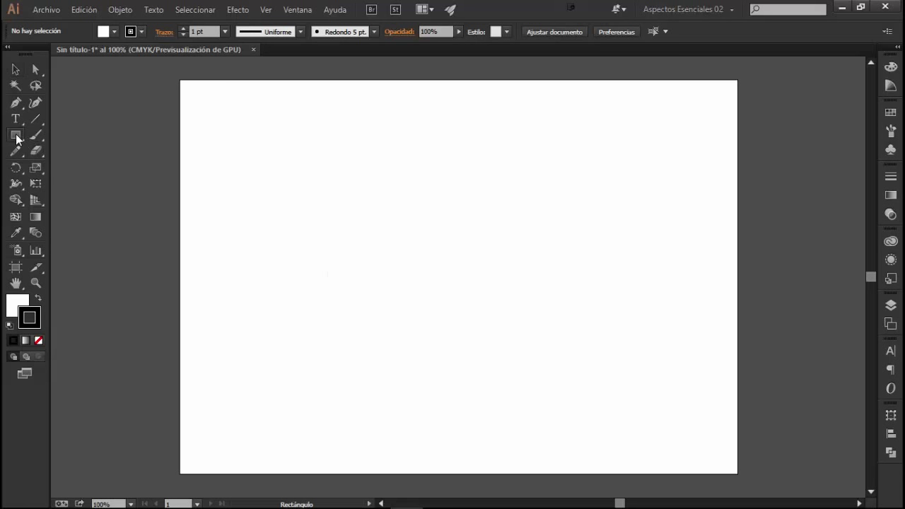
{"action": "left_click", "coordinate": [89, 167]}
{"action": "left_click_drag", "start_coordinate": [451, 281], "coordinate": [498, 328]}
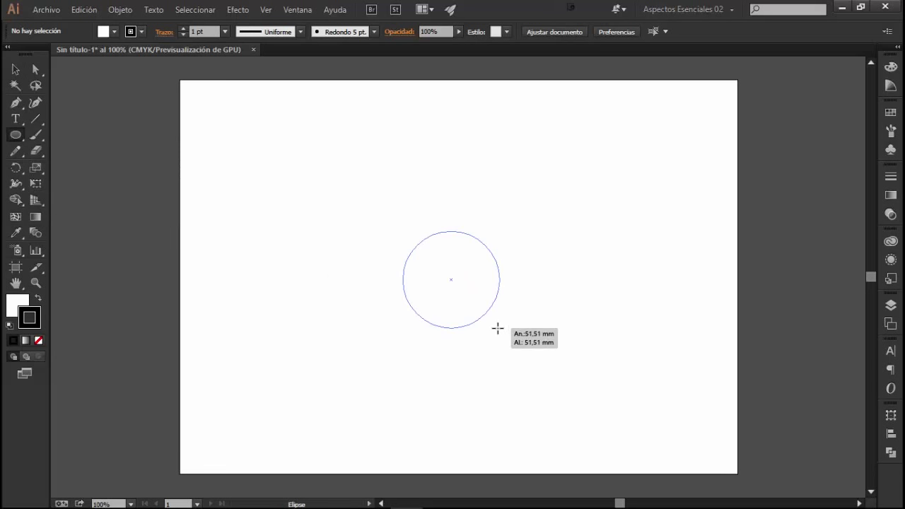
{"action": "key", "text": "v"}
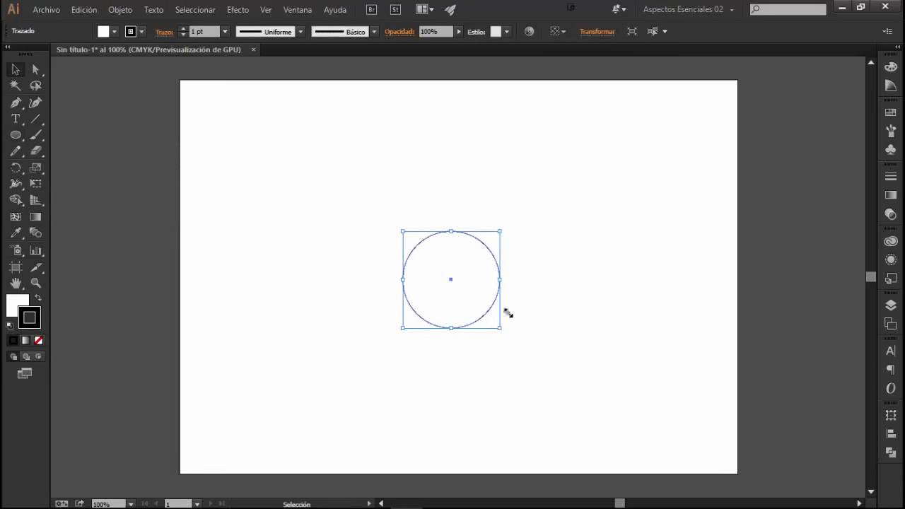
- Fill the circle with green from the Swatches panel
{"action": "left_click", "coordinate": [889, 113]}
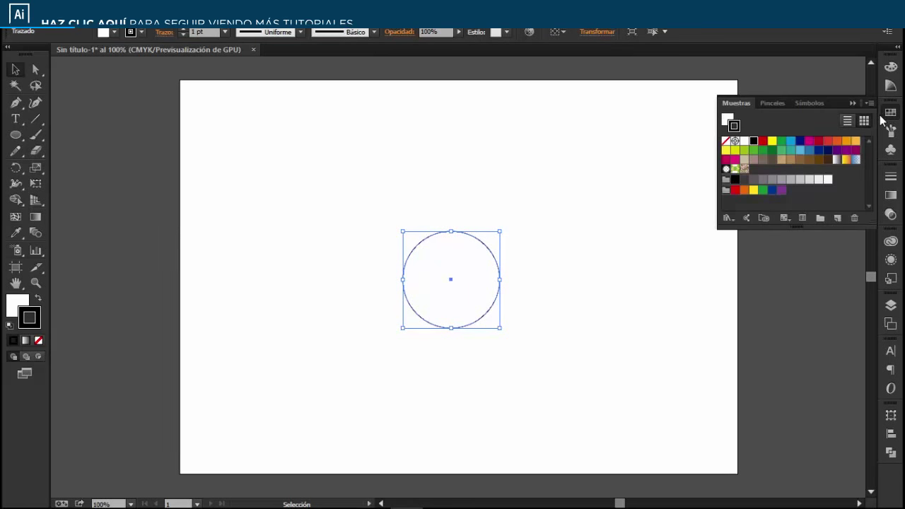
{"action": "key", "text": "x"}
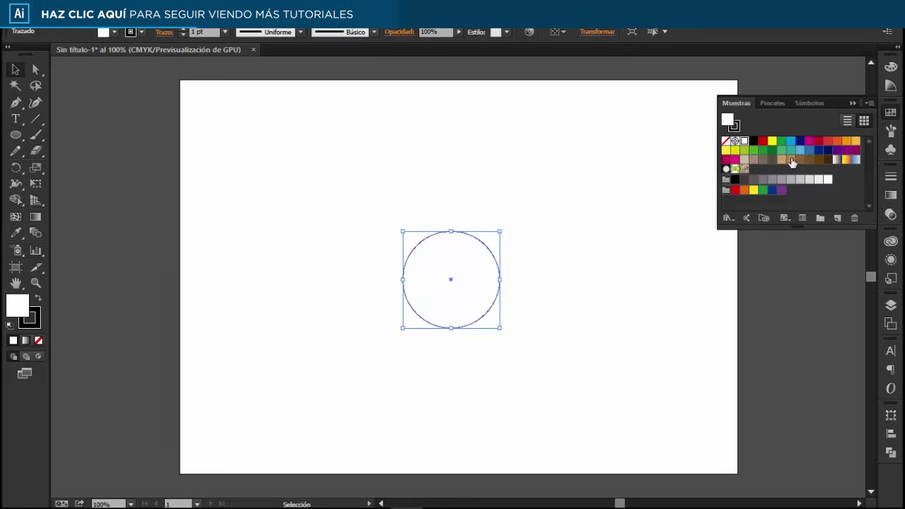
{"action": "left_click", "coordinate": [756, 150]}
{"action": "left_click", "coordinate": [645, 196]}
{"action": "left_click", "coordinate": [486, 313]}
- Give the circle a dark-green outline with a 9 pt stroke weight
{"action": "left_click", "coordinate": [32, 321]}
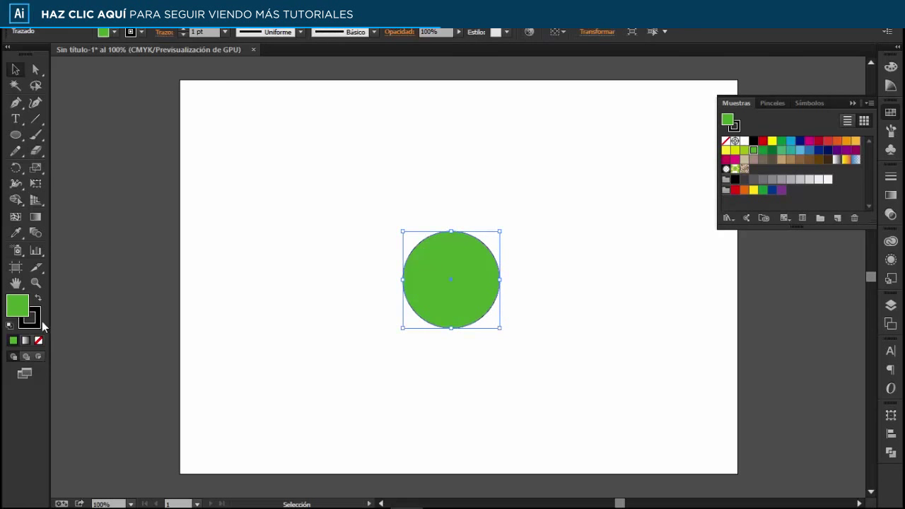
{"action": "left_click", "coordinate": [891, 113]}
{"action": "left_click", "coordinate": [772, 150]}
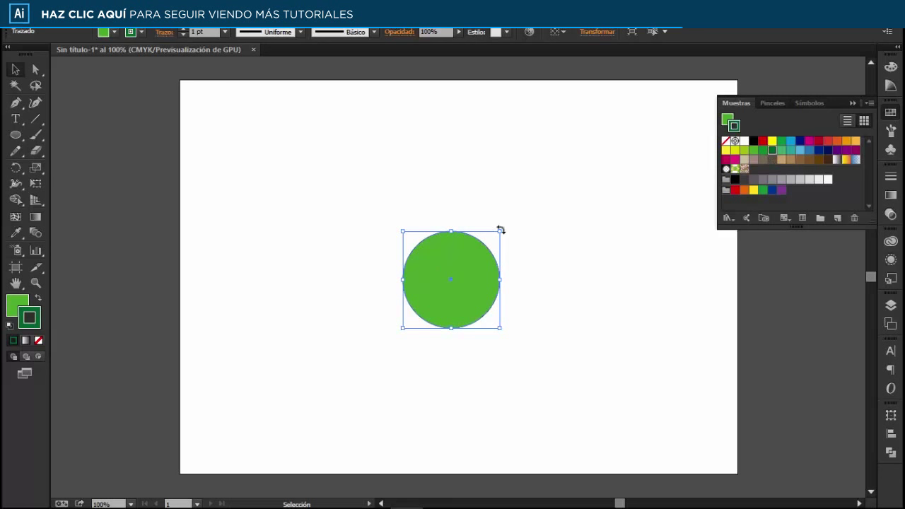
{"action": "left_click", "coordinate": [183, 32]}
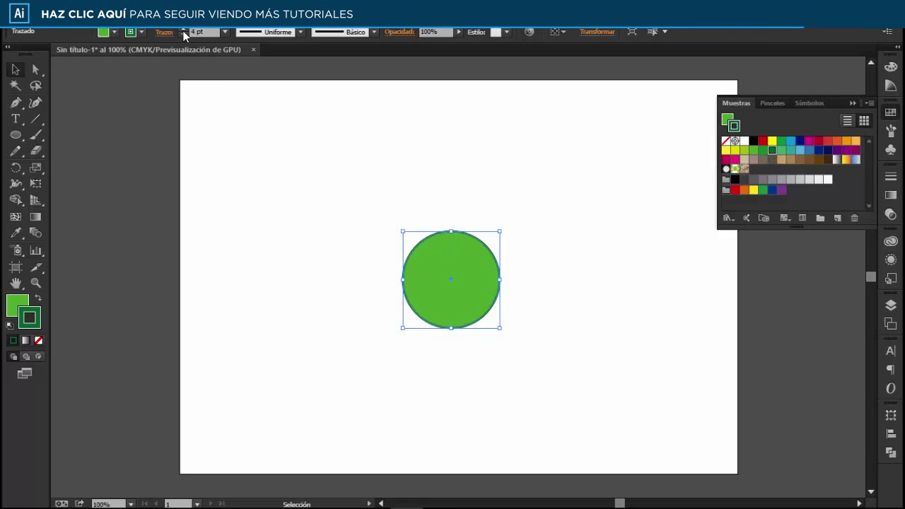
{"action": "left_click", "coordinate": [183, 32]}
{"action": "left_click", "coordinate": [238, 152]}
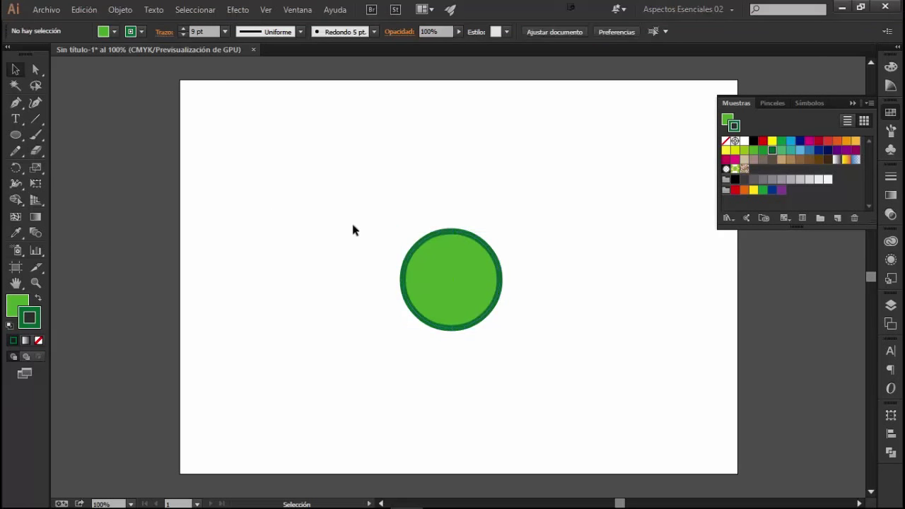
{"action": "left_click", "coordinate": [475, 284]}
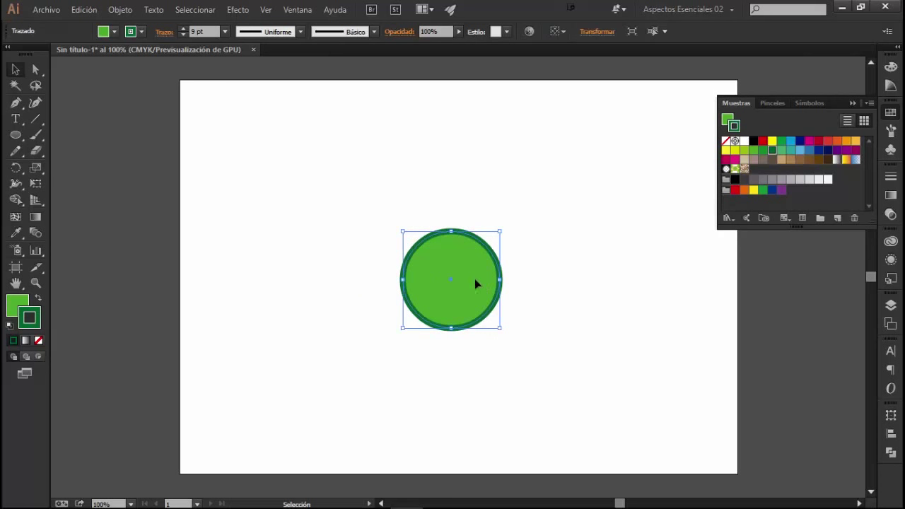
{"action": "left_click", "coordinate": [893, 115]}
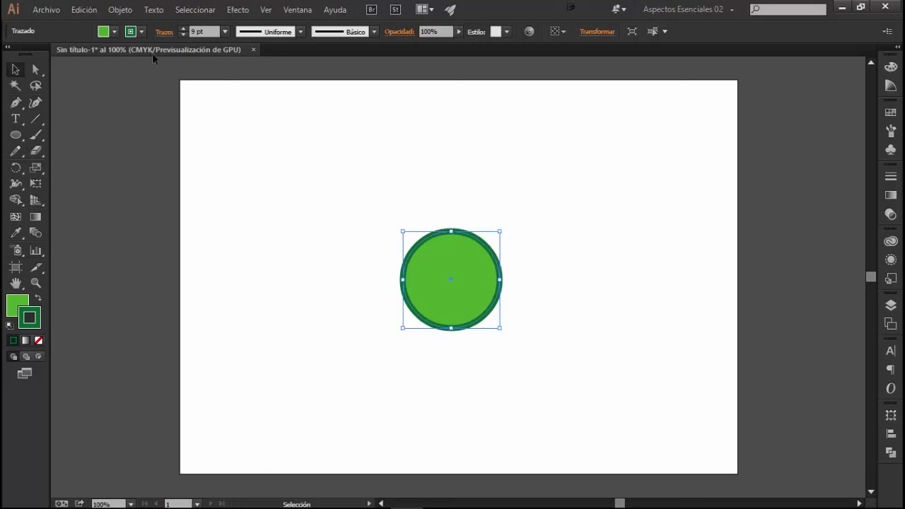
{"action": "left_click", "coordinate": [84, 9]}
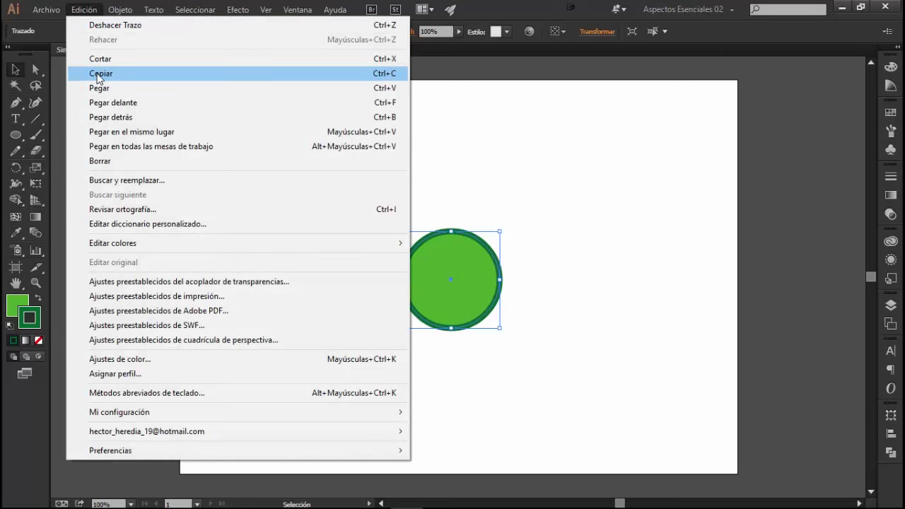
{"action": "left_click", "coordinate": [97, 73]}
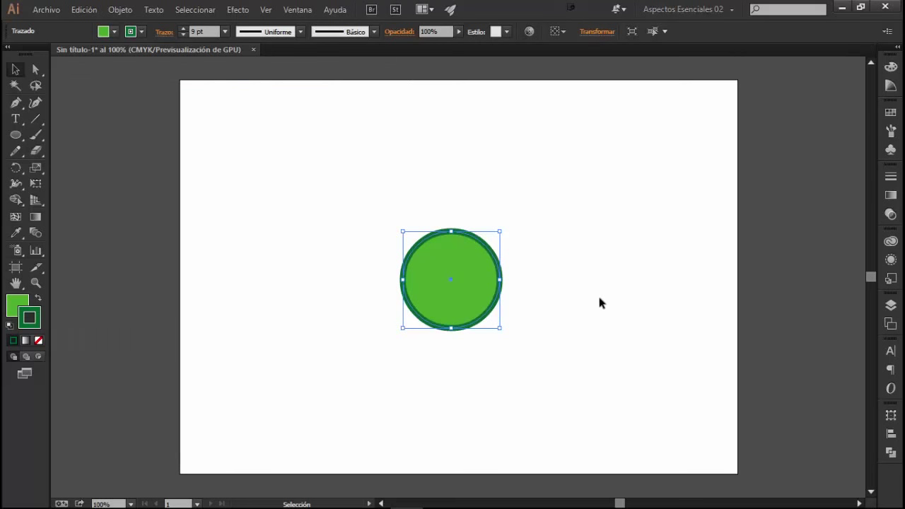
{"action": "left_click", "coordinate": [85, 9]}
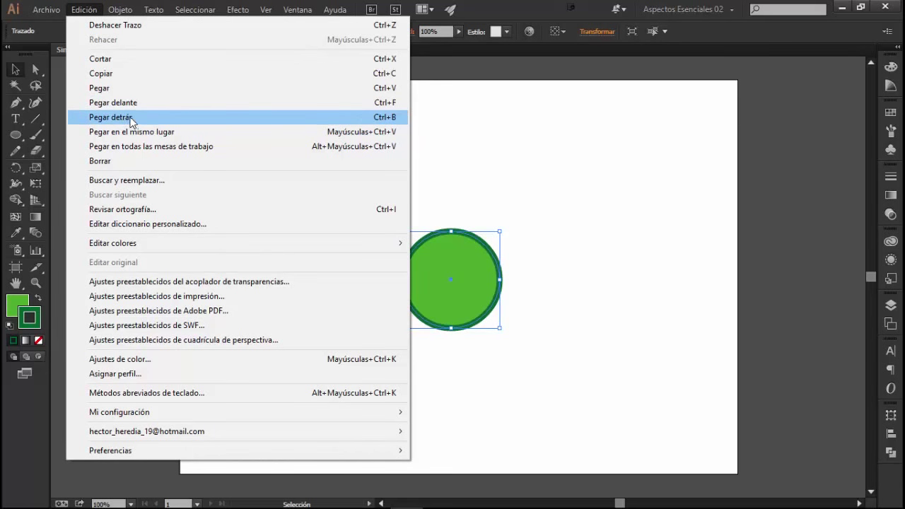
{"action": "left_click", "coordinate": [107, 87]}
{"action": "left_click", "coordinate": [371, 208]}
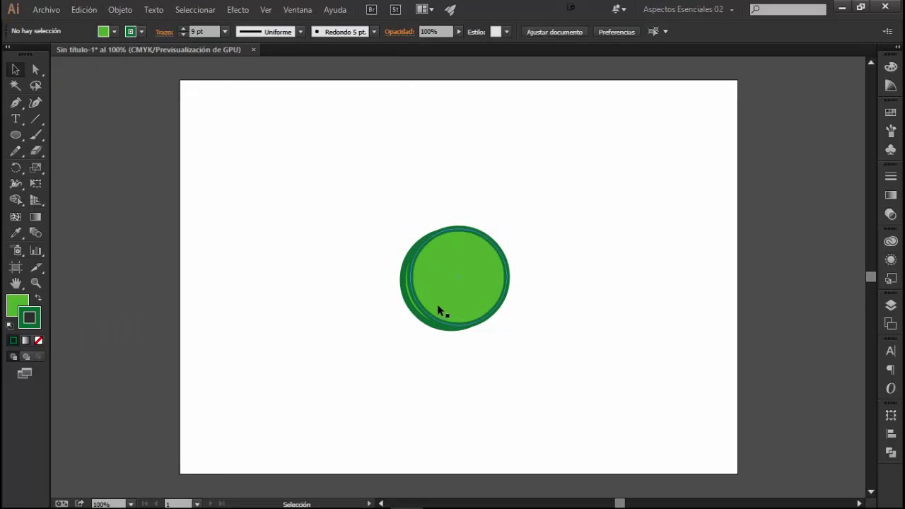
{"action": "left_click_drag", "start_coordinate": [439, 301], "coordinate": [444, 302]}
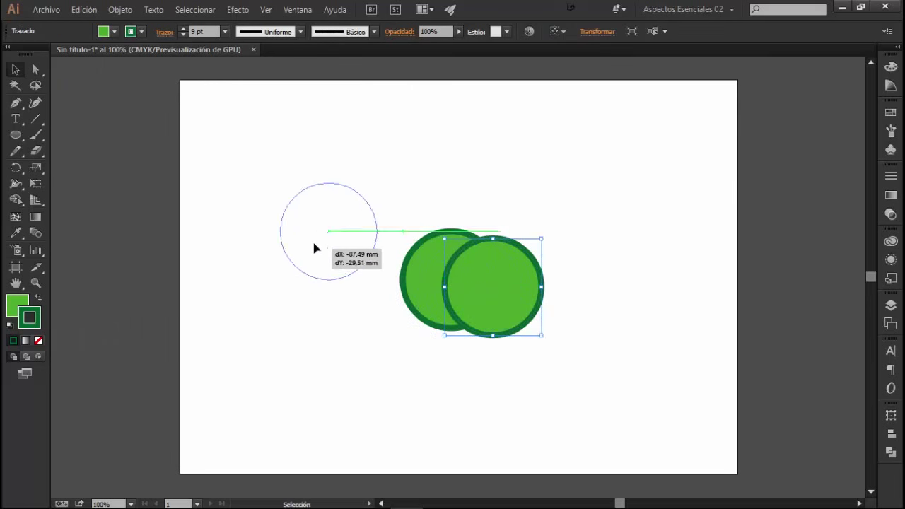
{"action": "left_click_drag", "start_coordinate": [444, 306], "coordinate": [303, 249]}
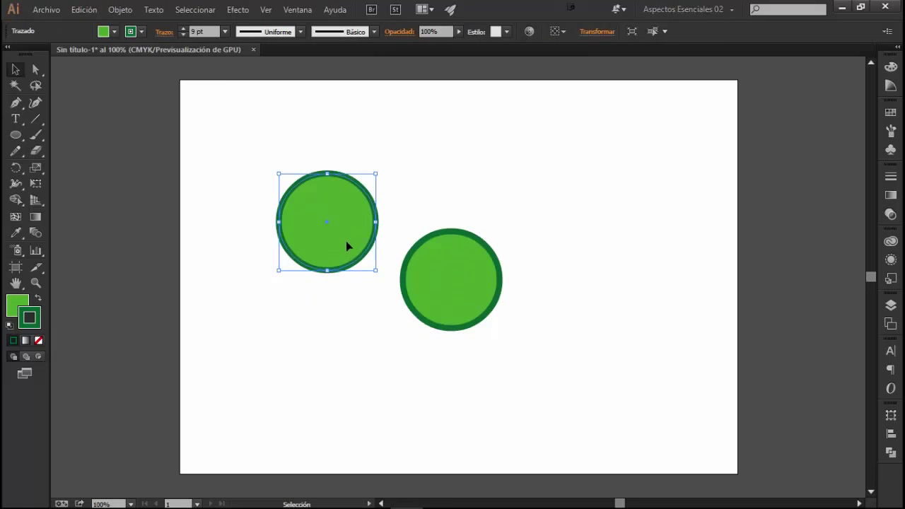
{"action": "key", "text": "Delete"}
{"action": "left_click", "coordinate": [444, 280]}
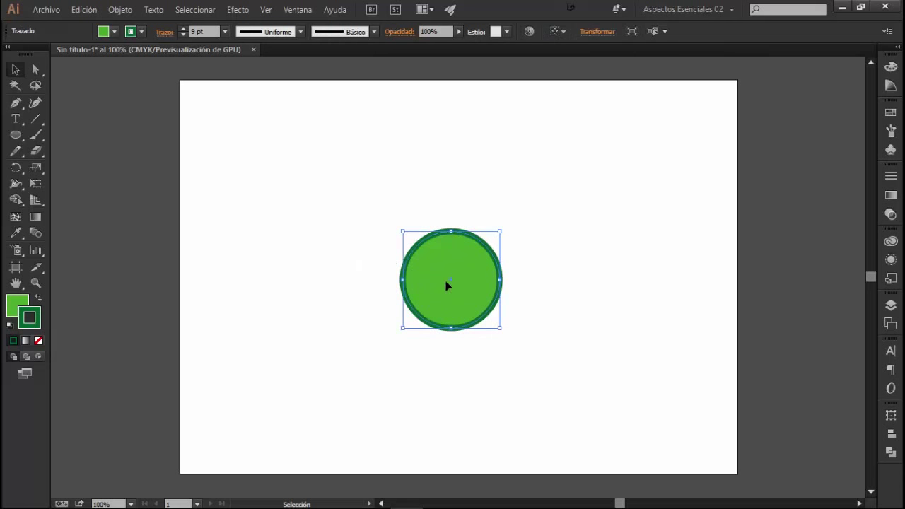
{"action": "left_click_drag", "start_coordinate": [519, 265], "coordinate": [406, 284]}
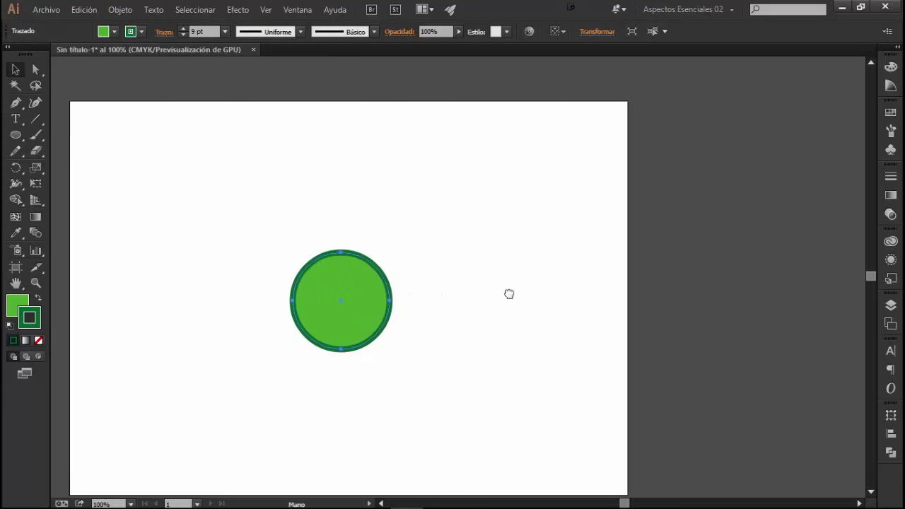
{"action": "left_click_drag", "start_coordinate": [491, 285], "coordinate": [396, 277]}
{"action": "scroll", "coordinate": [426, 290], "scroll_direction": "up", "scroll_amount": 2}
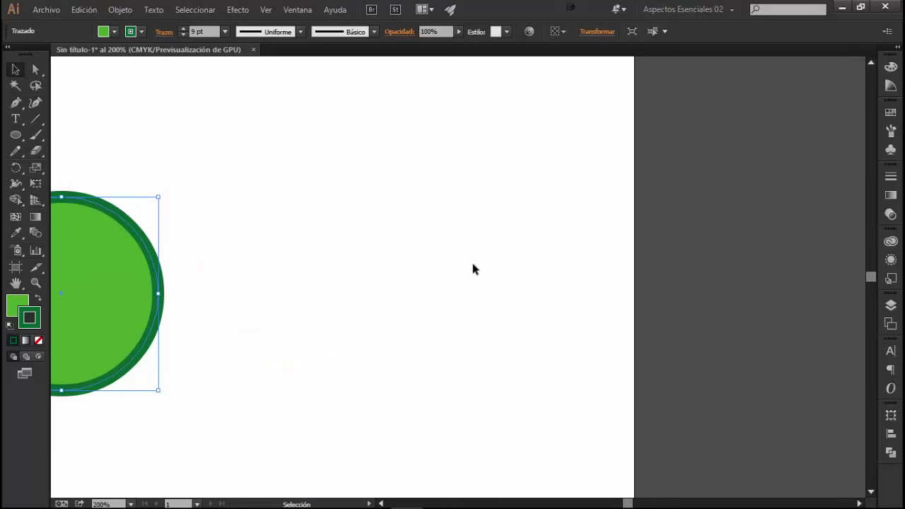
{"action": "key", "text": "ctrl+v"}
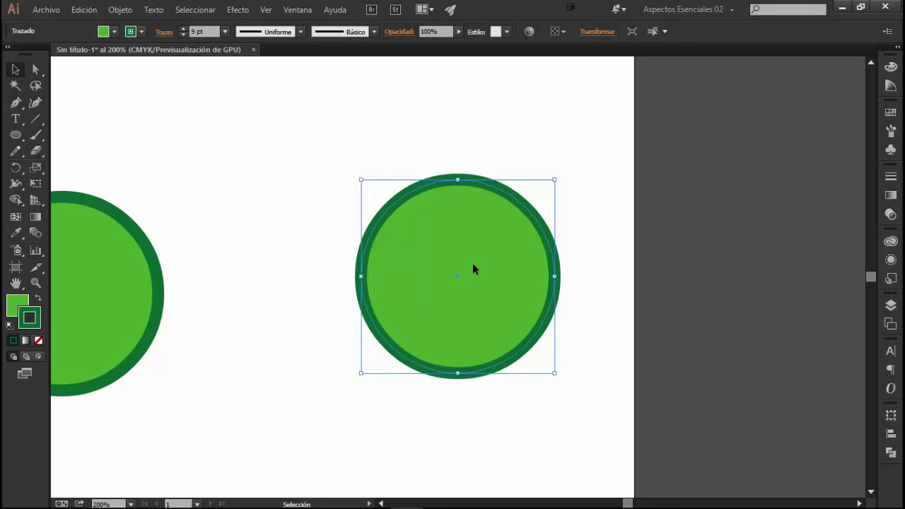
{"action": "key", "text": "Delete"}
{"action": "left_click_drag", "start_coordinate": [335, 262], "coordinate": [625, 252]}
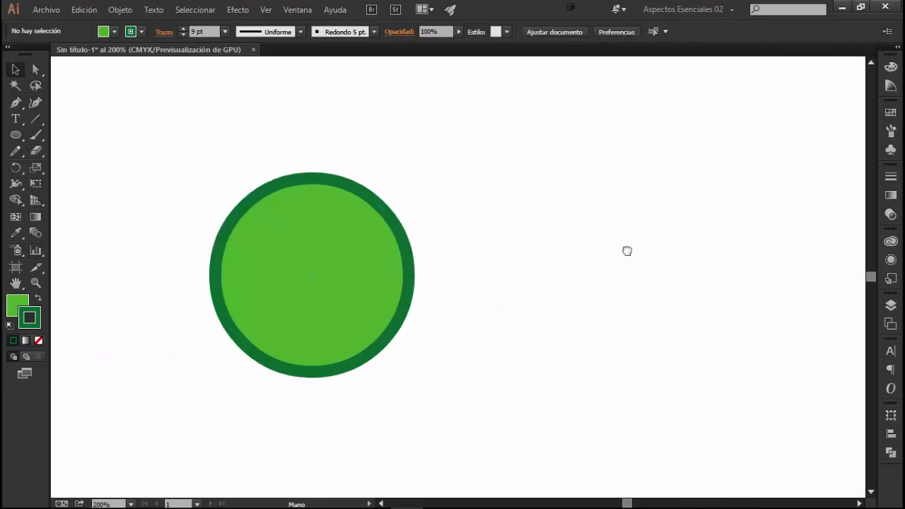
{"action": "scroll", "coordinate": [592, 267], "scroll_direction": "down", "scroll_amount": 1, "text": "alt"}
{"action": "left_click_drag", "start_coordinate": [551, 176], "coordinate": [612, 212]}
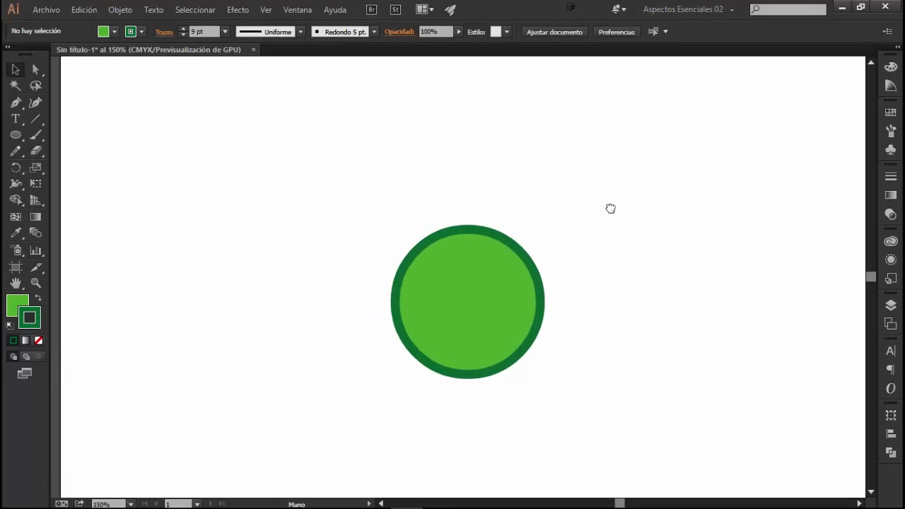
{"action": "left_click", "coordinate": [488, 324]}
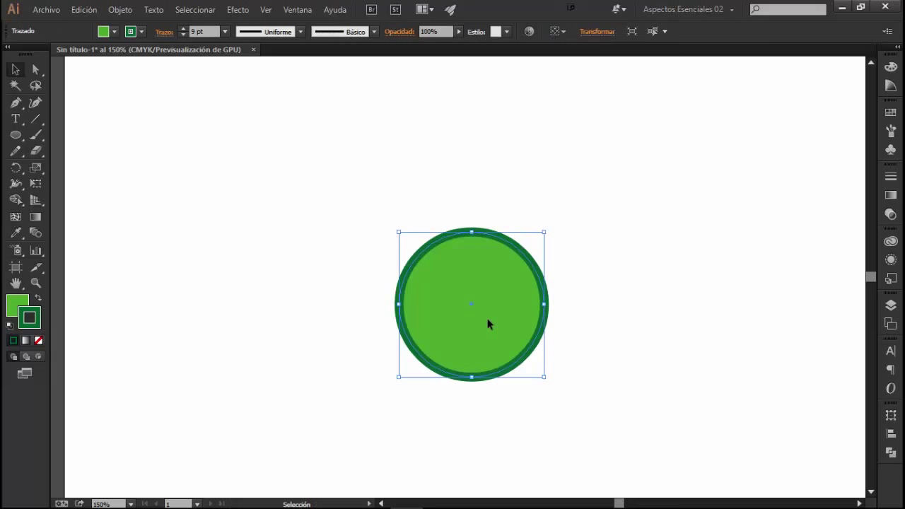
{"action": "left_click", "coordinate": [89, 14]}
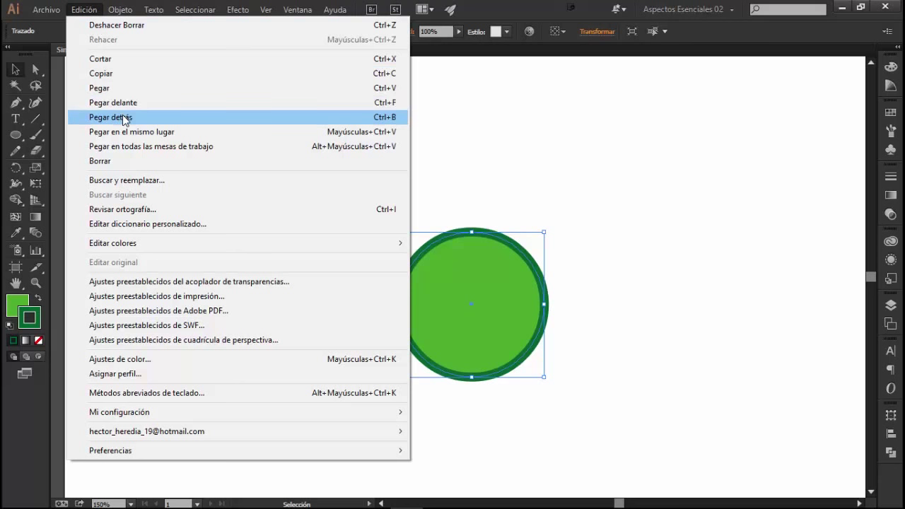
{"action": "left_click", "coordinate": [126, 106]}
{"action": "left_click", "coordinate": [345, 221]}
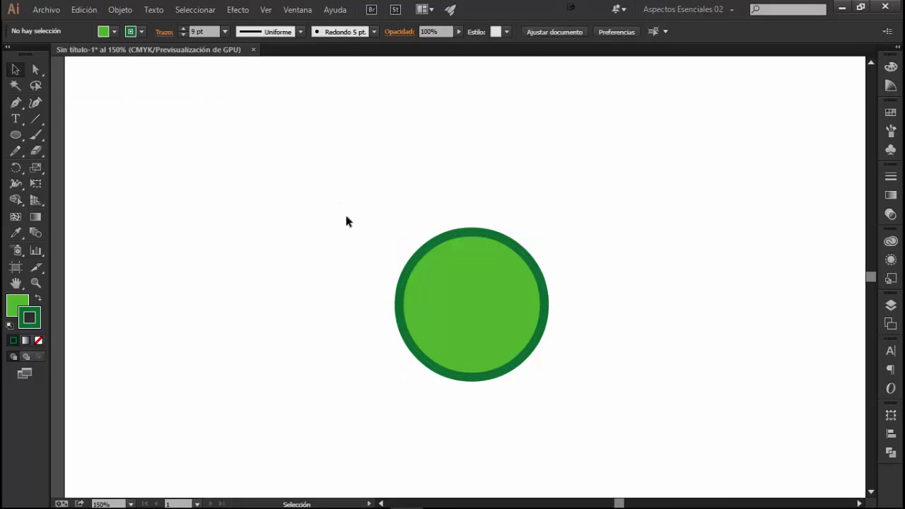
{"action": "left_click_drag", "start_coordinate": [443, 309], "coordinate": [589, 304]}
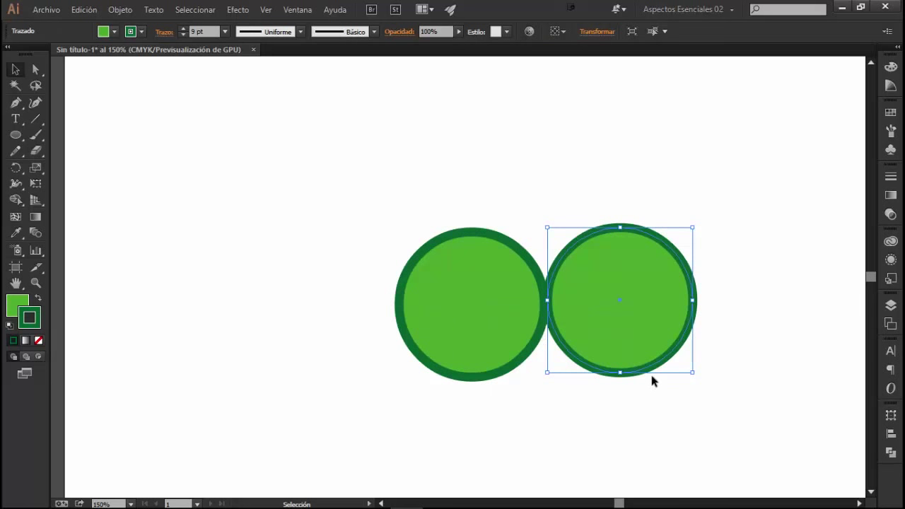
{"action": "key", "text": "Delete"}
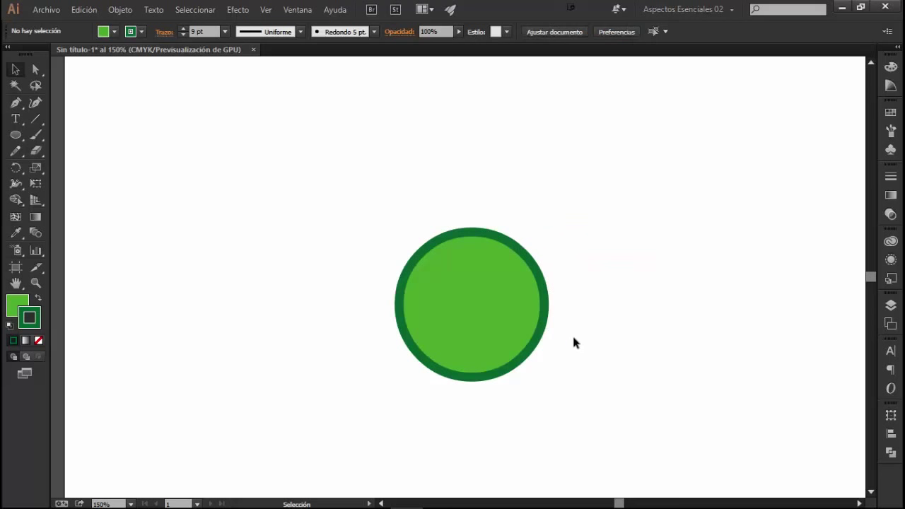
{"action": "left_click", "coordinate": [468, 309]}
- Paste a copy behind the circle and drag it around over the original
{"action": "left_click", "coordinate": [84, 9]}
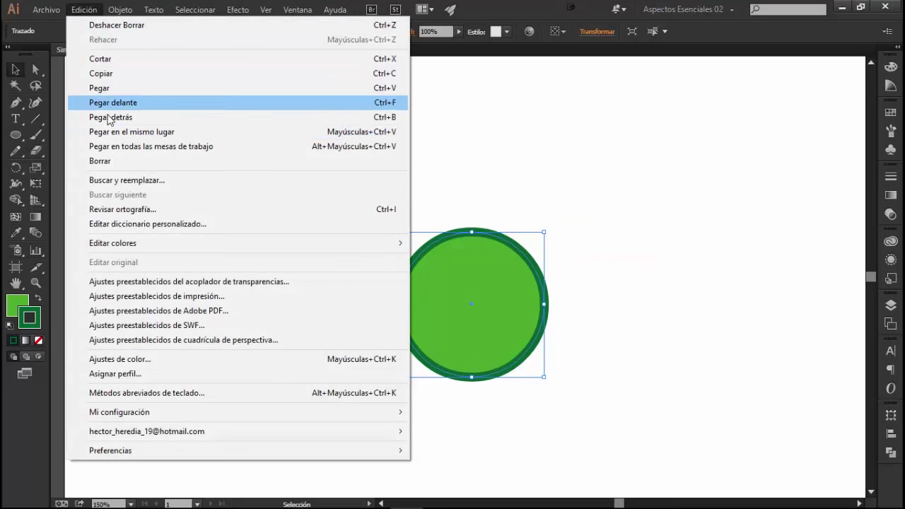
{"action": "left_click", "coordinate": [107, 118]}
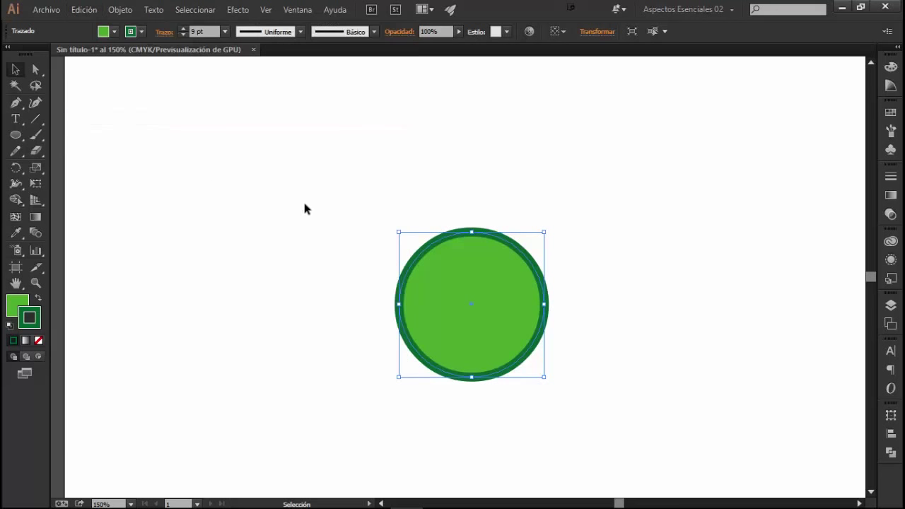
{"action": "left_click_drag", "start_coordinate": [460, 289], "coordinate": [599, 218]}
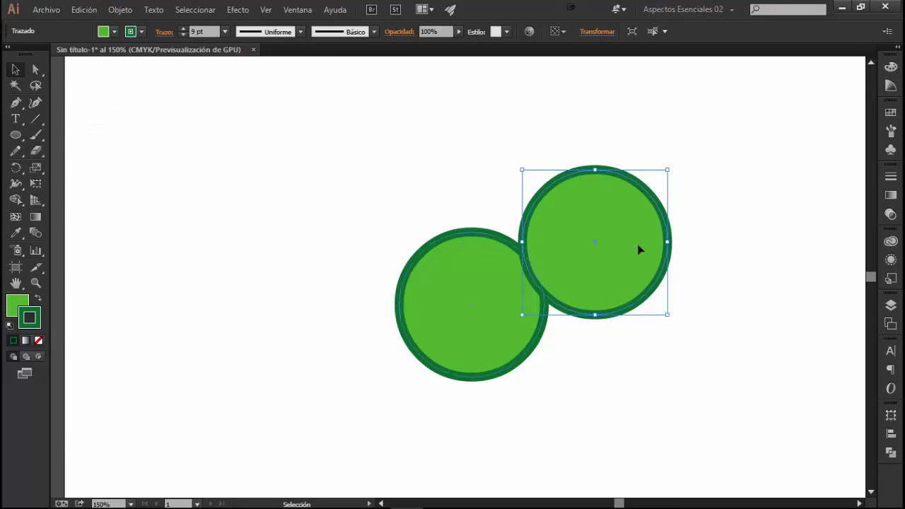
{"action": "left_click_drag", "start_coordinate": [612, 245], "coordinate": [573, 280]}
- Undo the last move and delete the extra circle copy
{"action": "left_click", "coordinate": [294, 336]}
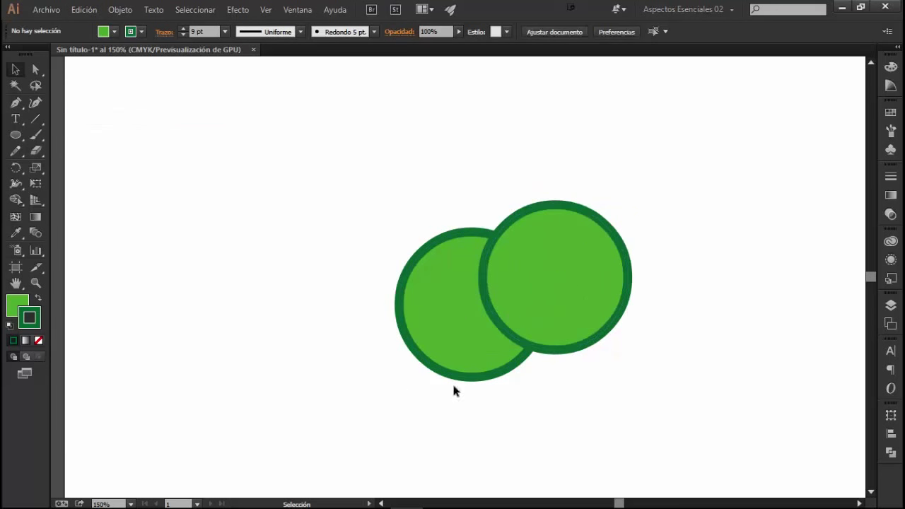
{"action": "left_click", "coordinate": [430, 338]}
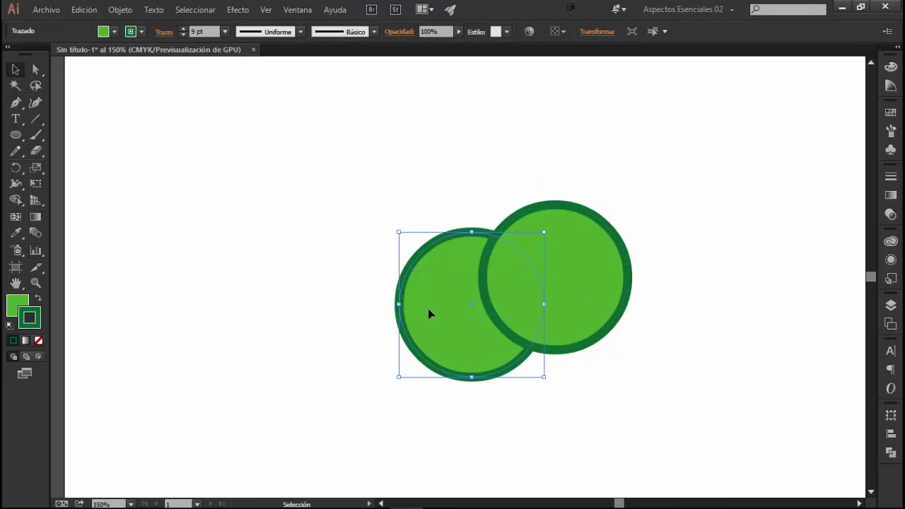
{"action": "key", "text": "ctrl+z"}
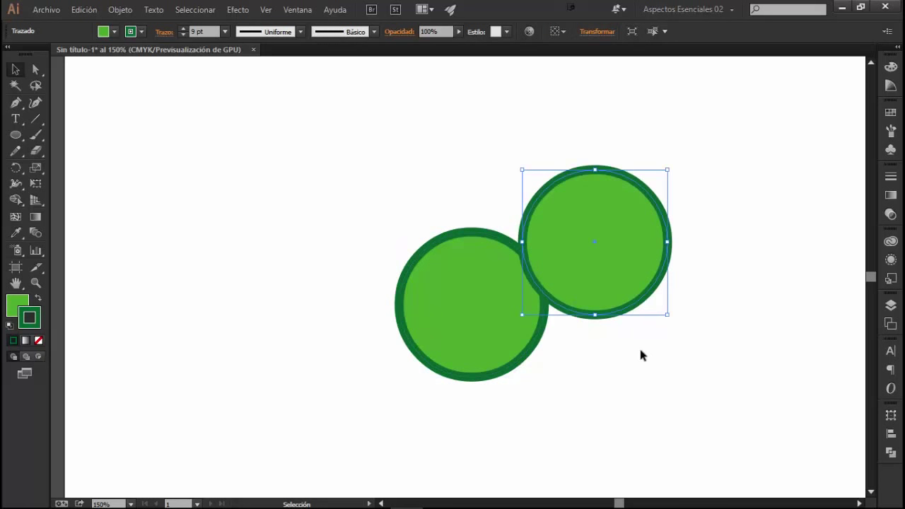
{"action": "key", "text": "Delete"}
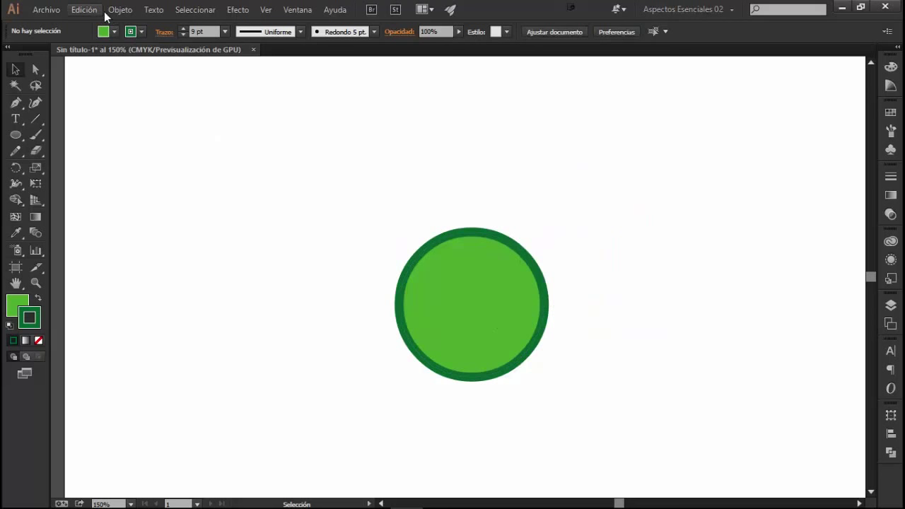
{"action": "left_click", "coordinate": [408, 274]}
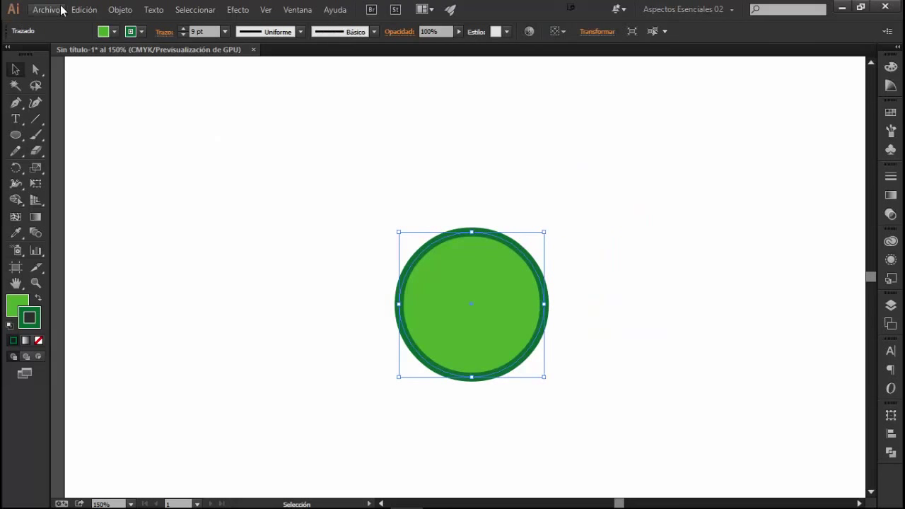
{"action": "left_click", "coordinate": [85, 9]}
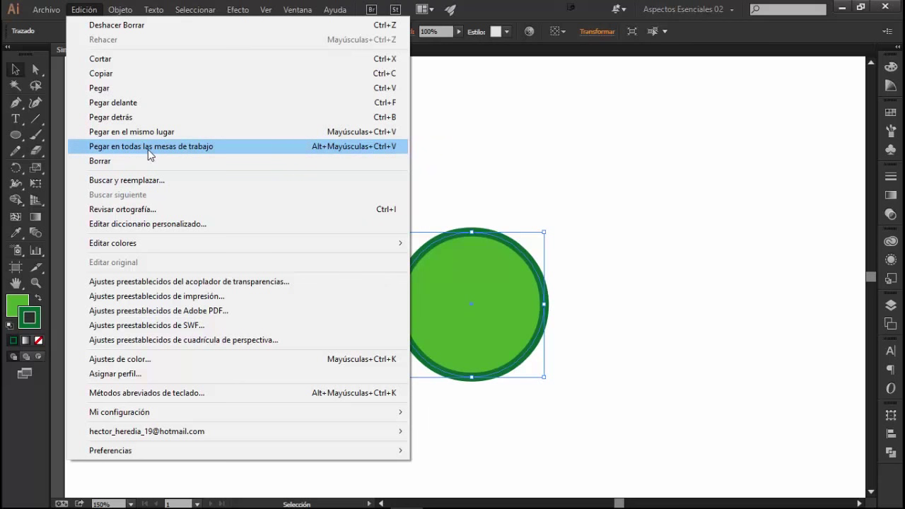
{"action": "left_click", "coordinate": [630, 242]}
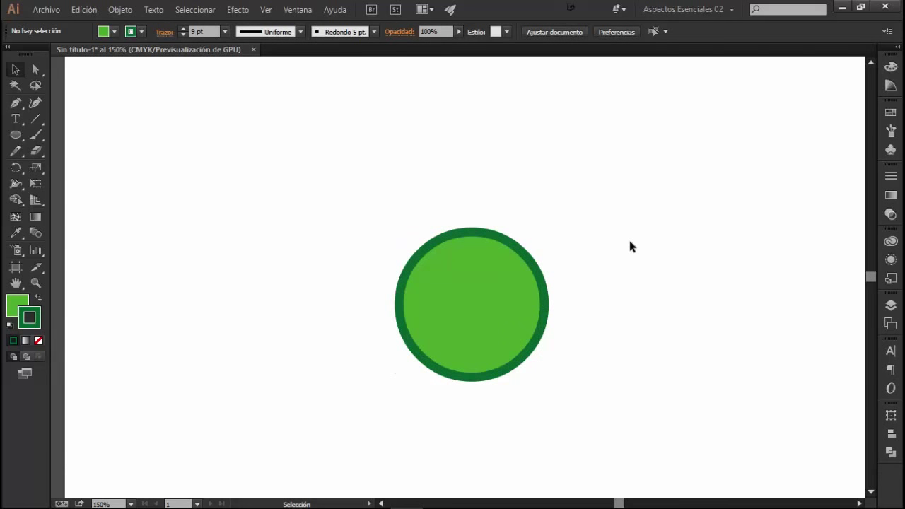
{"action": "left_click", "coordinate": [499, 297]}
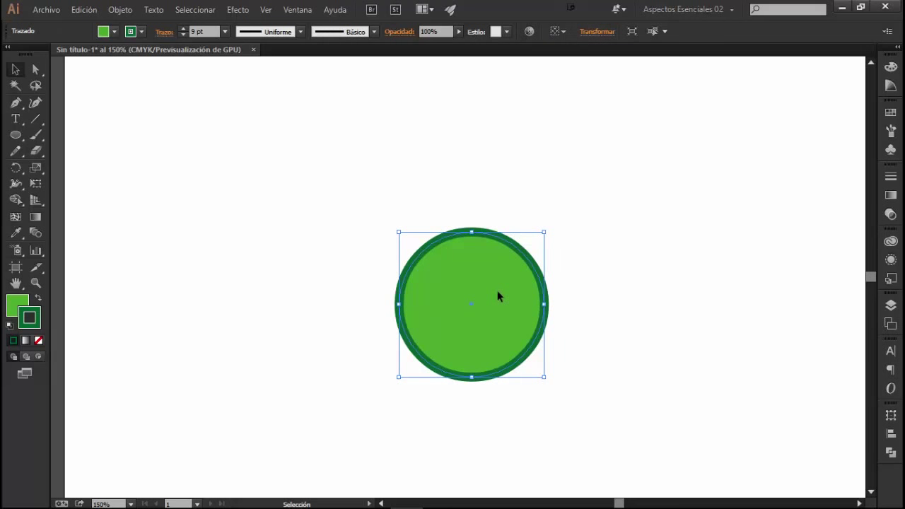
{"action": "left_click", "coordinate": [77, 10]}
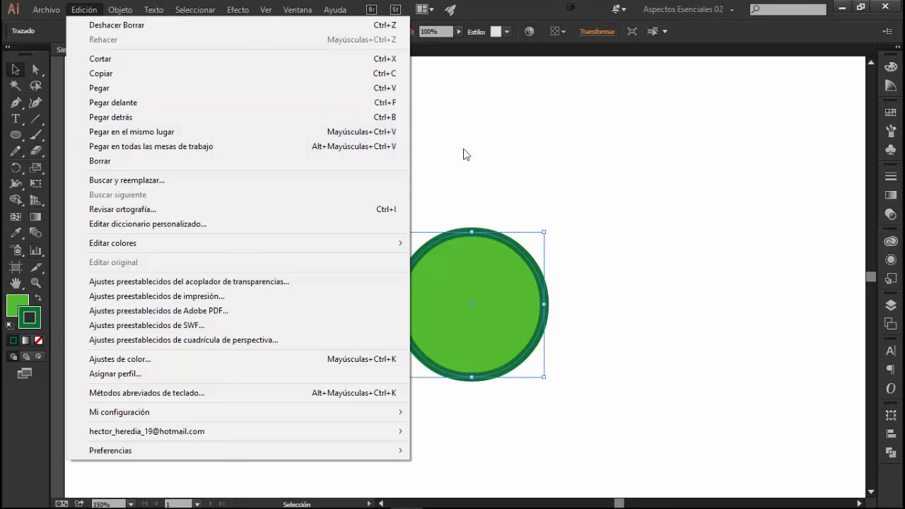
{"action": "left_click", "coordinate": [562, 140]}
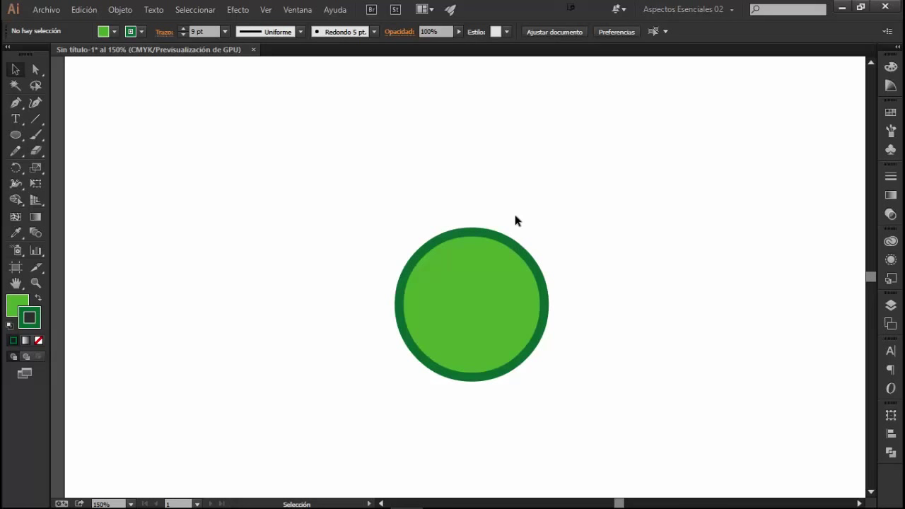
- Move the circle to the artboard's left, then drag a copy far right and delete it
{"action": "left_click_drag", "start_coordinate": [592, 244], "coordinate": [658, 247]}
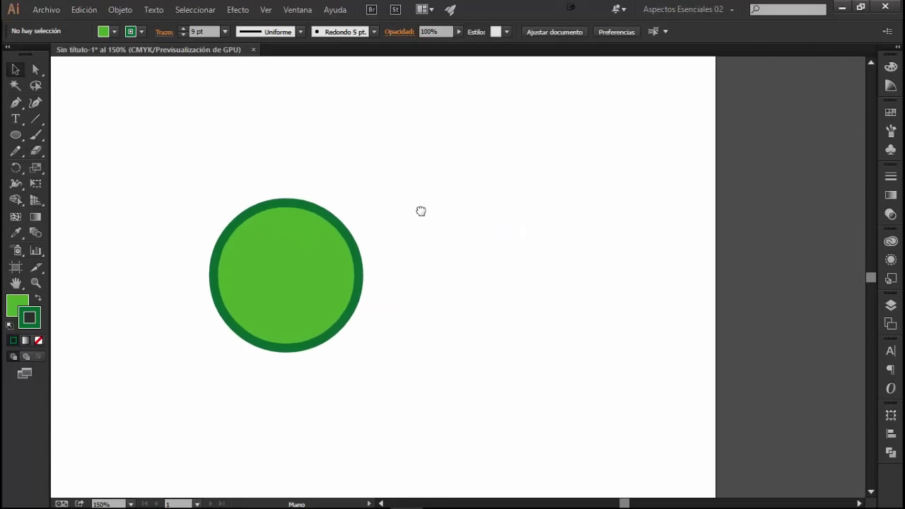
{"action": "left_click_drag", "start_coordinate": [534, 314], "coordinate": [319, 316]}
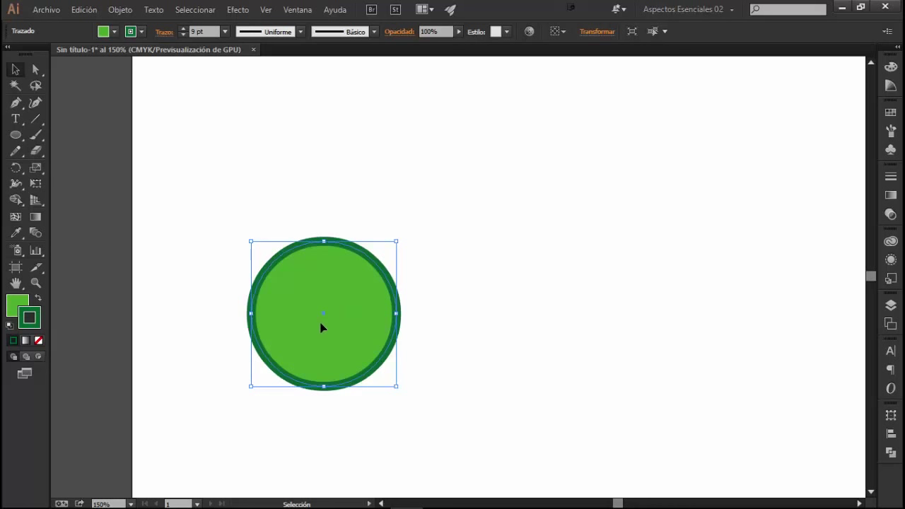
{"action": "left_click_drag", "start_coordinate": [320, 327], "coordinate": [391, 336]}
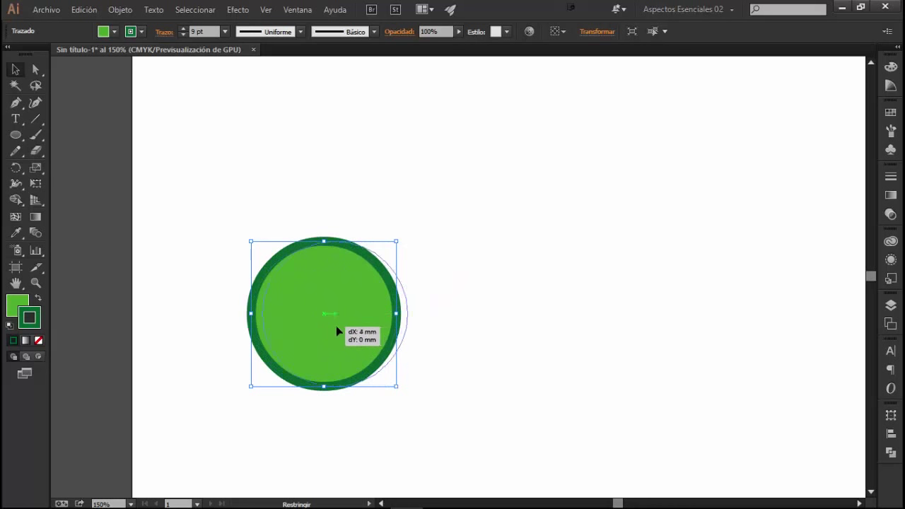
{"action": "mouse_move", "coordinate": [391, 337]}
{"action": "left_mouse_down"}
{"action": "mouse_move", "coordinate": [377, 329]}
{"action": "mouse_move", "coordinate": [532, 319]}
{"action": "mouse_move", "coordinate": [588, 349]}
{"action": "mouse_move", "coordinate": [680, 348]}
{"action": "left_mouse_up"}
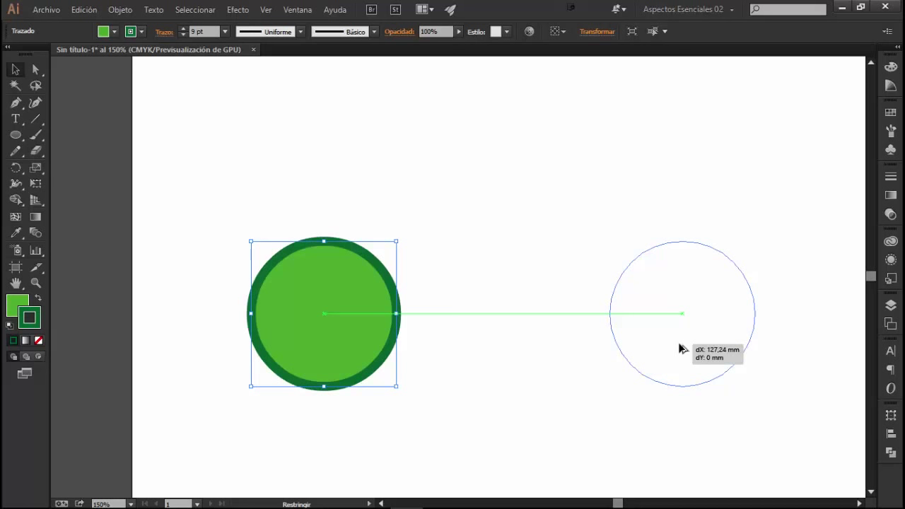
{"action": "left_click_drag", "start_coordinate": [679, 348], "coordinate": [680, 348]}
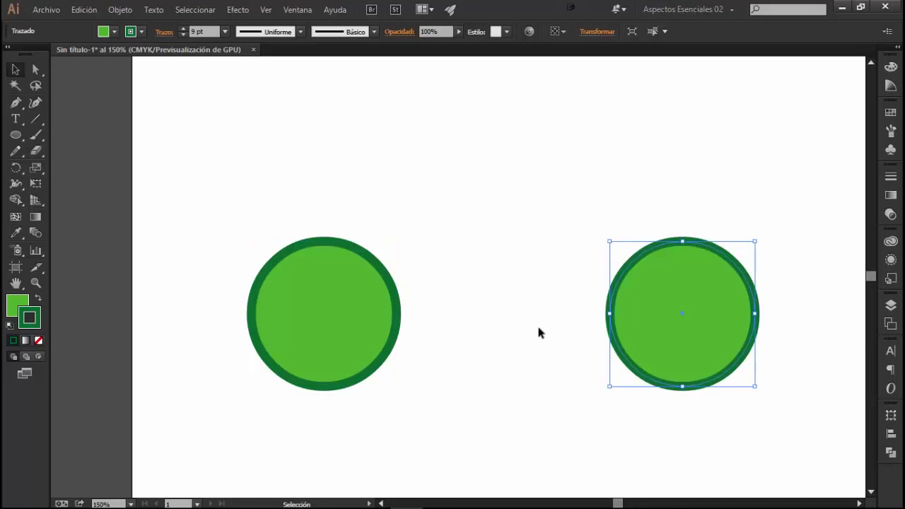
{"action": "left_click", "coordinate": [539, 333]}
{"action": "left_click", "coordinate": [660, 325]}
{"action": "key", "text": "Delete"}
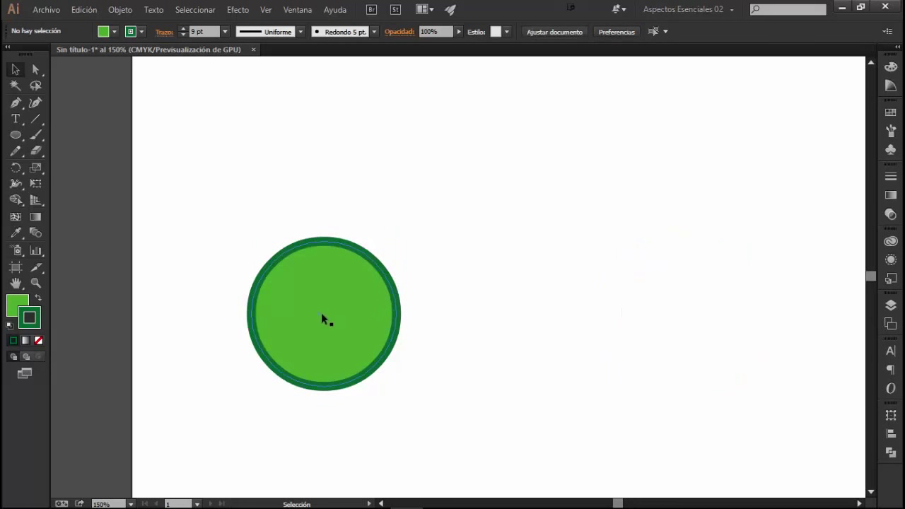
- Drag another copy to the right, zoom out, and undo back to one circle
{"action": "mouse_move", "coordinate": [312, 316]}
{"action": "left_mouse_down"}
{"action": "mouse_move", "coordinate": [485, 326]}
{"action": "mouse_move", "coordinate": [643, 317]}
{"action": "left_mouse_up"}
{"action": "key", "text": "ctrl+shift+a"}
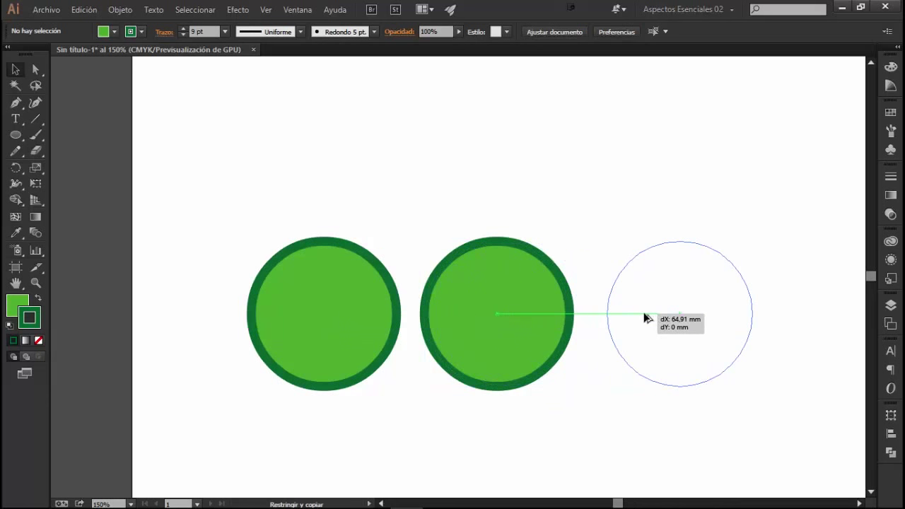
{"action": "key", "text": "ctrl+shift+a"}
{"action": "key", "text": "ctrl+minus"}
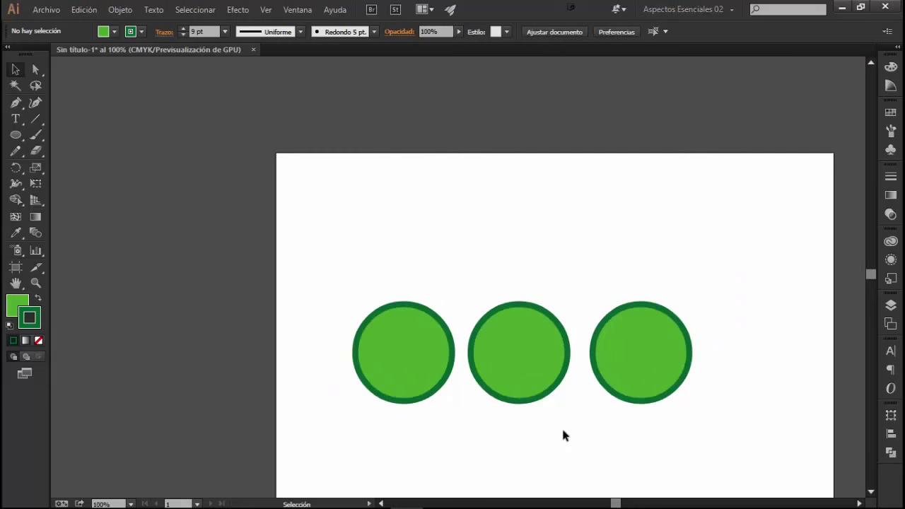
{"action": "key", "text": "ctrl+z"}
{"action": "key", "text": "ctrl+z"}
{"action": "key", "text": "ctrl+z"}
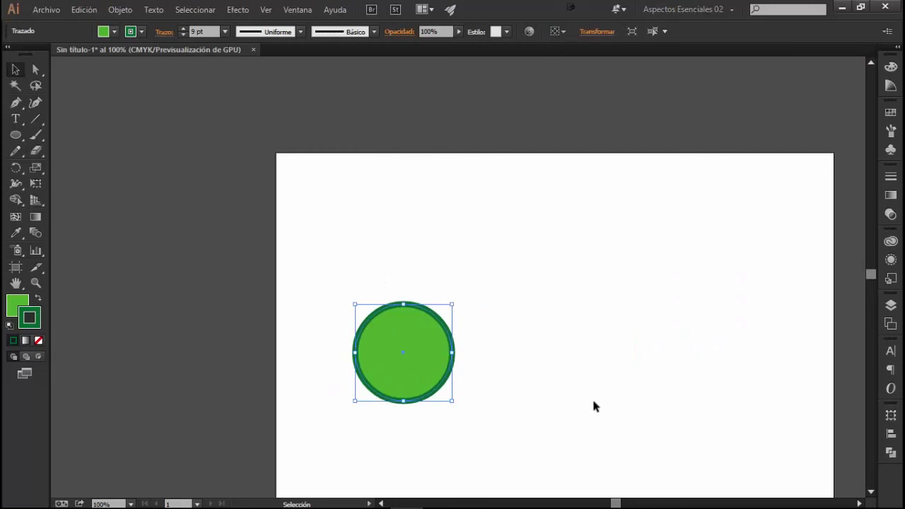
- Alt-drag a copy of the circle to the right and repeat the transform for a third
{"action": "left_click_drag", "start_coordinate": [621, 368], "coordinate": [551, 358]}
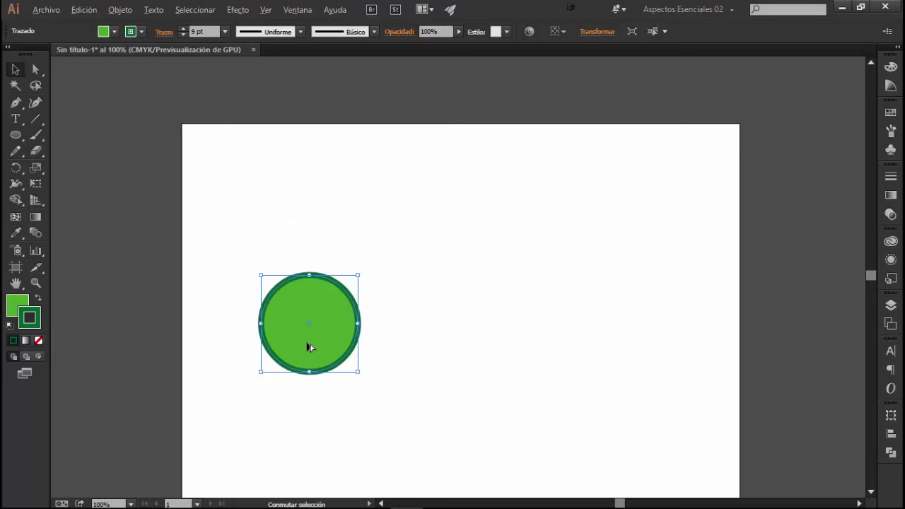
{"action": "left_click_drag", "start_coordinate": [305, 344], "coordinate": [412, 344]}
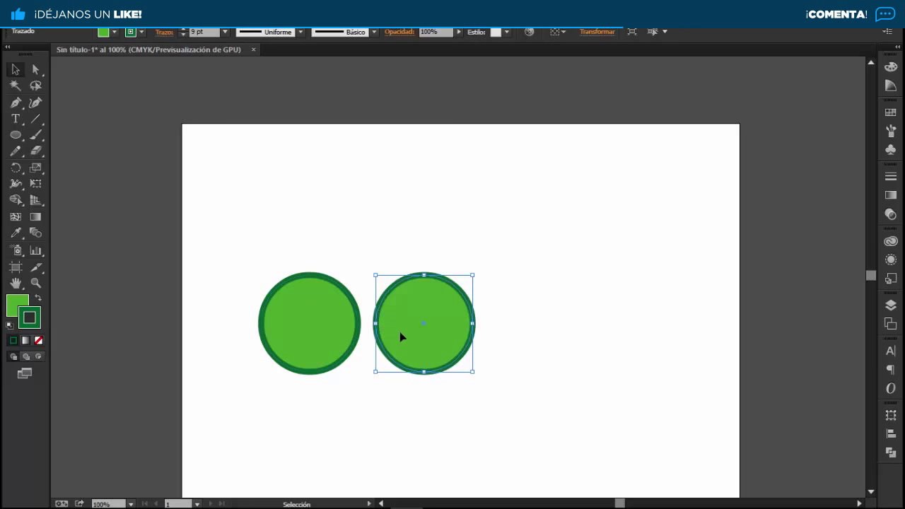
{"action": "left_click", "coordinate": [125, 26]}
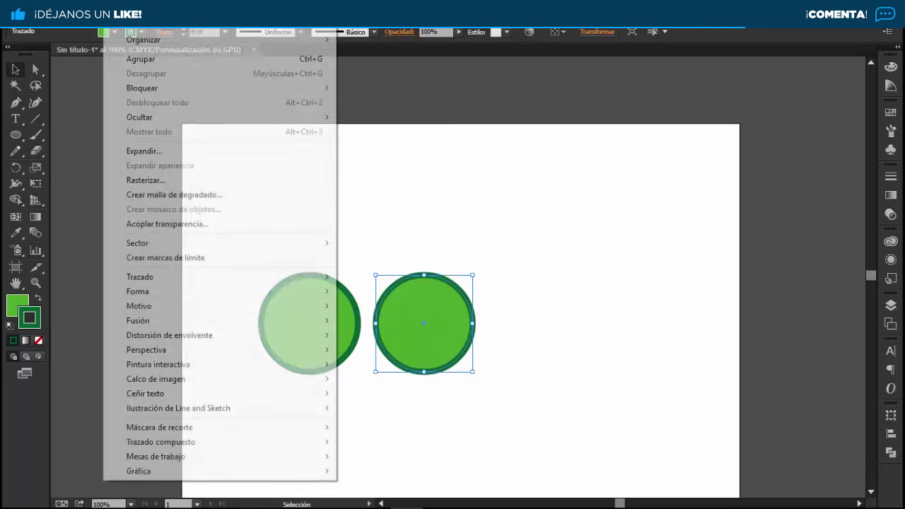
{"action": "mouse_move", "coordinate": [148, 24]}
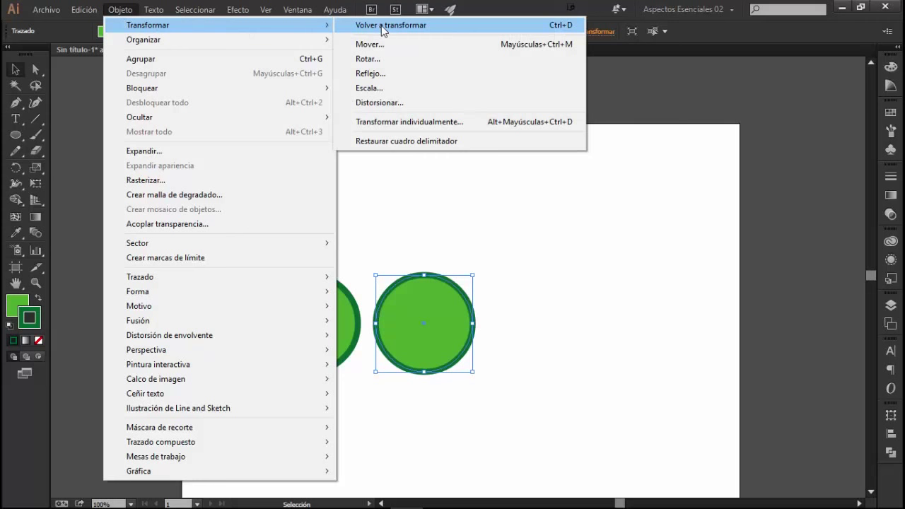
{"action": "left_click", "coordinate": [555, 26]}
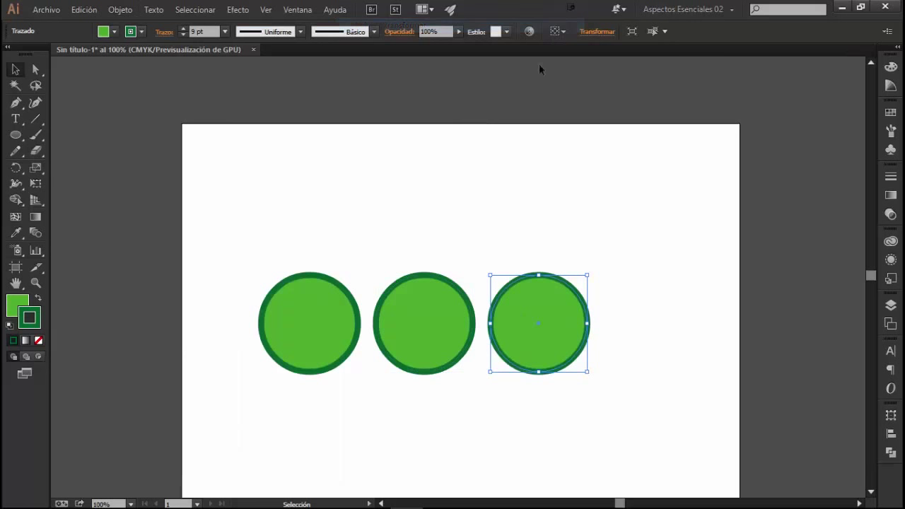
- Delete the third and middle circles, leaving only the original
{"action": "left_click", "coordinate": [527, 429]}
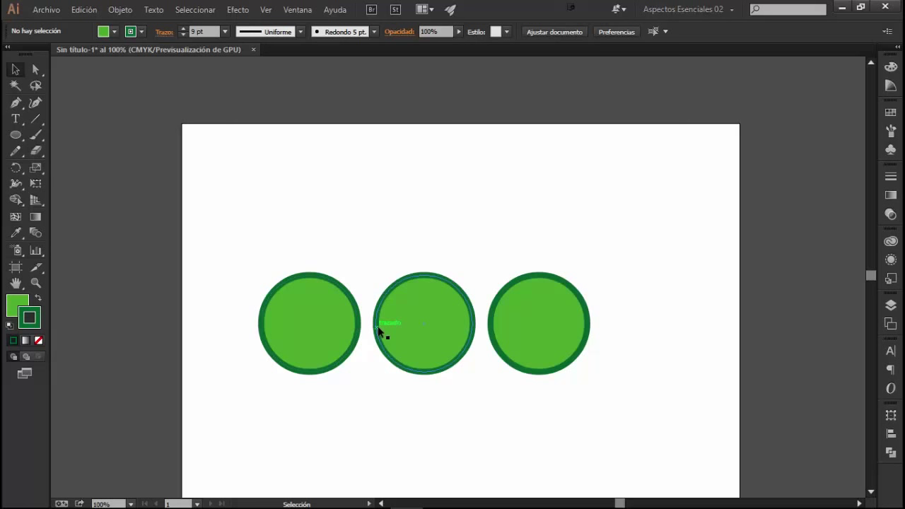
{"action": "key", "text": "a"}
{"action": "key", "text": "v"}
{"action": "left_click", "coordinate": [574, 354]}
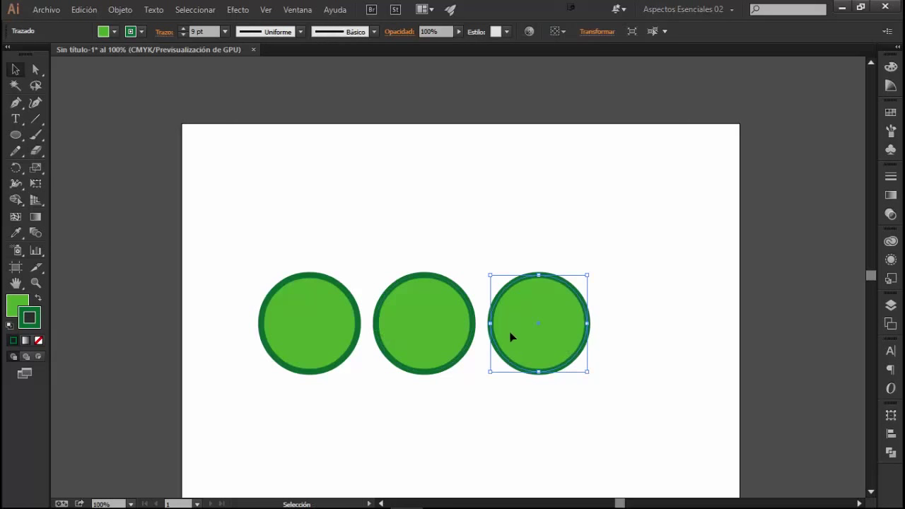
{"action": "key", "text": "Delete"}
{"action": "left_click", "coordinate": [446, 319]}
{"action": "key", "text": "Delete"}
- Drag a copy beside the original and repeat with Ctrl+D into a row of nine
{"action": "left_click_drag", "start_coordinate": [331, 326], "coordinate": [445, 330]}
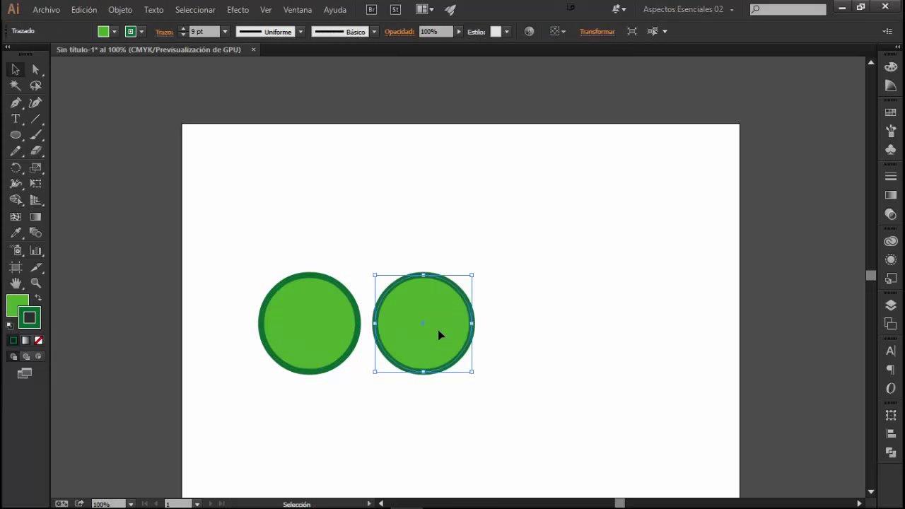
{"action": "key", "text": "ctrl+d"}
{"action": "key", "text": "ctrl+d"}
{"action": "key", "text": "ctrl+d"}
{"action": "key", "text": "ctrl+d"}
{"action": "key", "text": "ctrl+d"}
{"action": "key", "text": "ctrl+d"}
{"action": "key", "text": "ctrl+d"}
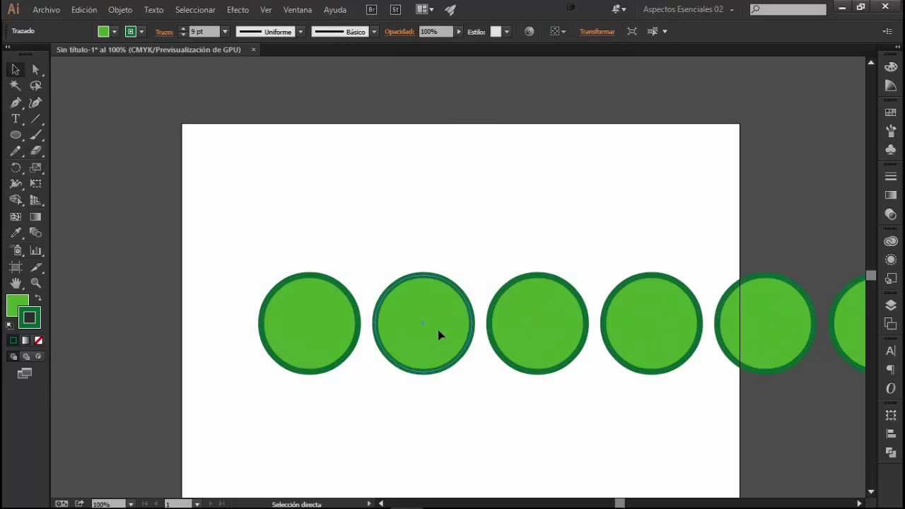
{"action": "scroll", "coordinate": [606, 380], "scroll_direction": "down", "scroll_amount": 4}
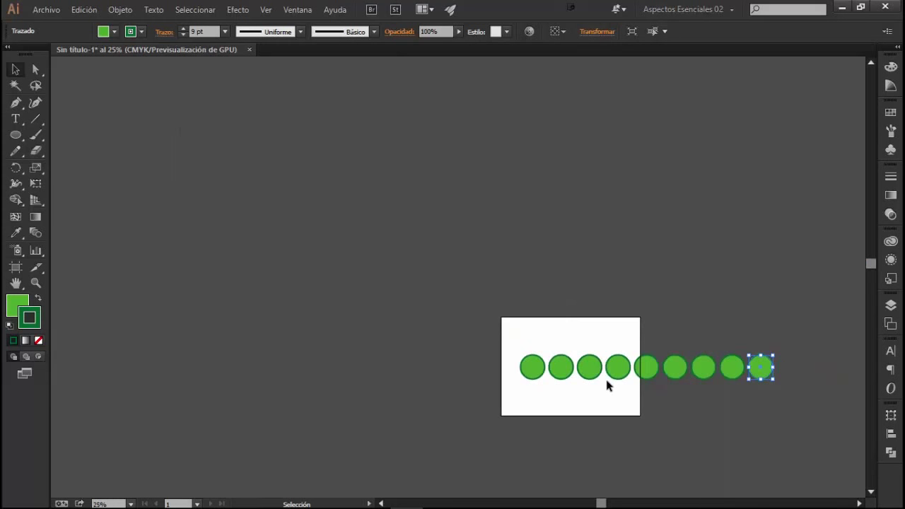
- Box-select every circle except the first and delete them
{"action": "left_click_drag", "start_coordinate": [791, 323], "coordinate": [556, 410]}
{"action": "key", "text": "Delete"}
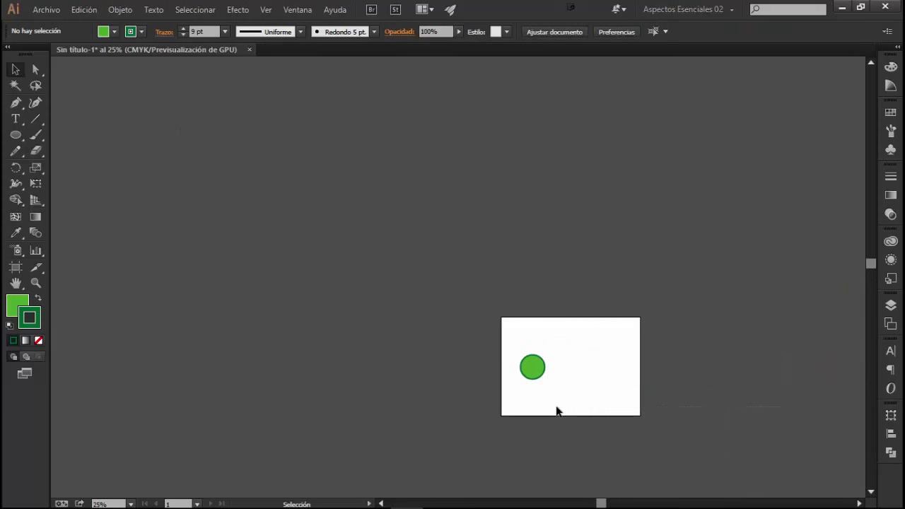
{"action": "scroll", "coordinate": [560, 387], "scroll_direction": "up", "scroll_amount": 2}
{"action": "scroll", "coordinate": [558, 378], "scroll_direction": "up", "scroll_amount": 2}
- Drag a copy diagonally up-right and repeat it with Ctrl+D to form a diagonal line
{"action": "left_click_drag", "start_coordinate": [462, 336], "coordinate": [559, 230]}
{"action": "key", "text": "ctrl+d"}
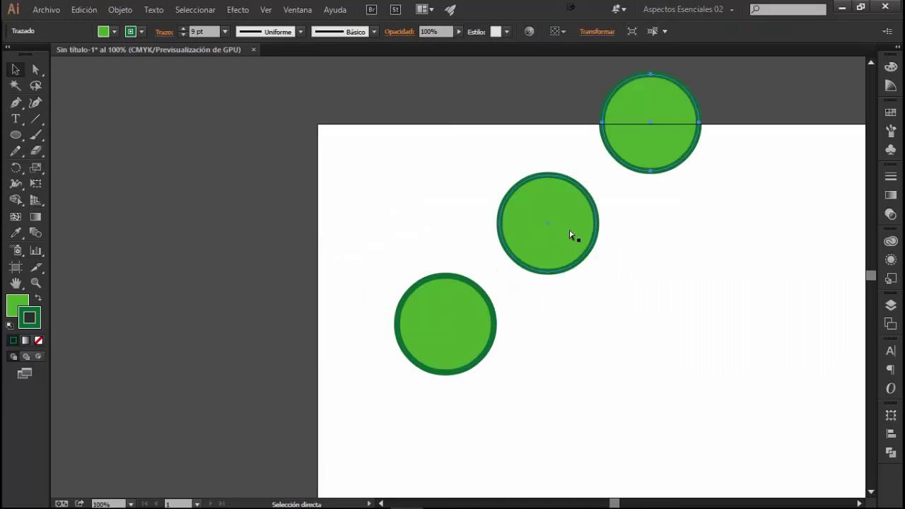
{"action": "key", "text": "ctrl+d"}
{"action": "scroll", "coordinate": [565, 228], "scroll_direction": "down", "scroll_amount": 2}
{"action": "key", "text": "ctrl+d"}
{"action": "key", "text": "ctrl+d"}
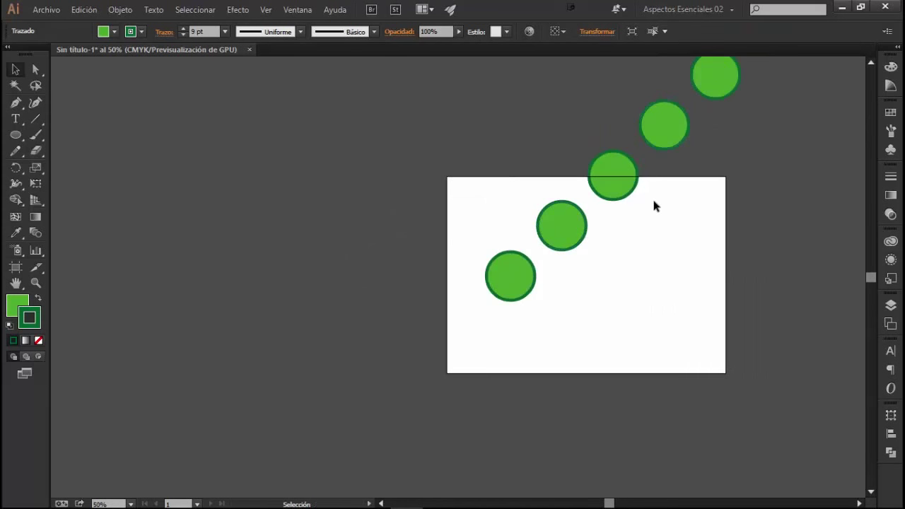
{"action": "scroll", "coordinate": [652, 198], "scroll_direction": "down", "scroll_amount": 3}
- Delete the five upper diagonal circles and move the remaining one toward the artboard centre
{"action": "left_click_drag", "start_coordinate": [761, 107], "coordinate": [624, 214]}
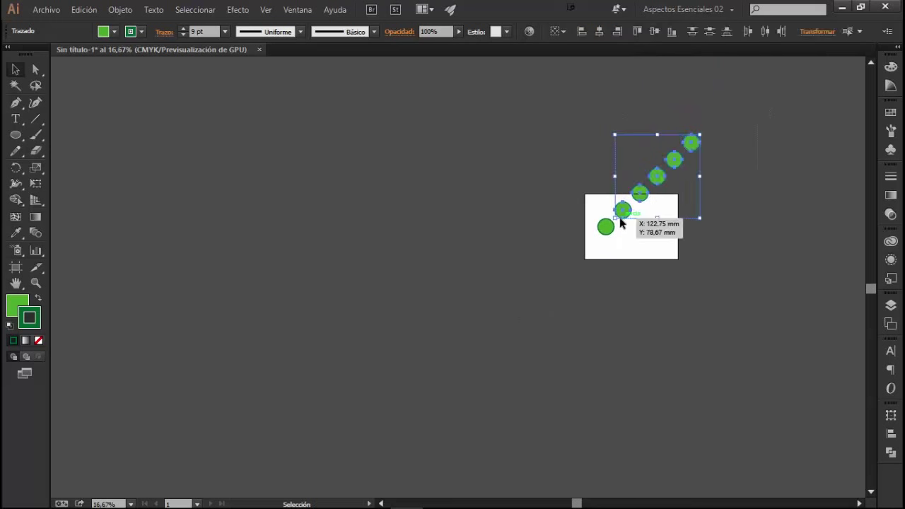
{"action": "key", "text": "Delete"}
{"action": "scroll", "coordinate": [625, 225], "scroll_direction": "up", "scroll_amount": 3}
{"action": "scroll", "coordinate": [627, 232], "scroll_direction": "up", "scroll_amount": 2}
{"action": "mouse_move", "coordinate": [683, 251]}
{"action": "left_mouse_down"}
{"action": "mouse_move", "coordinate": [552, 270]}
{"action": "mouse_move", "coordinate": [558, 286]}
{"action": "left_mouse_up"}
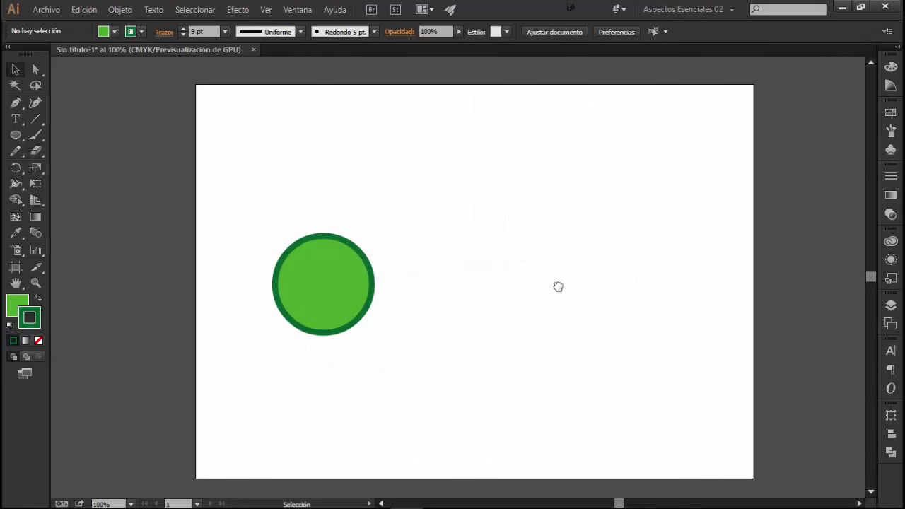
{"action": "left_click_drag", "start_coordinate": [315, 275], "coordinate": [459, 277]}
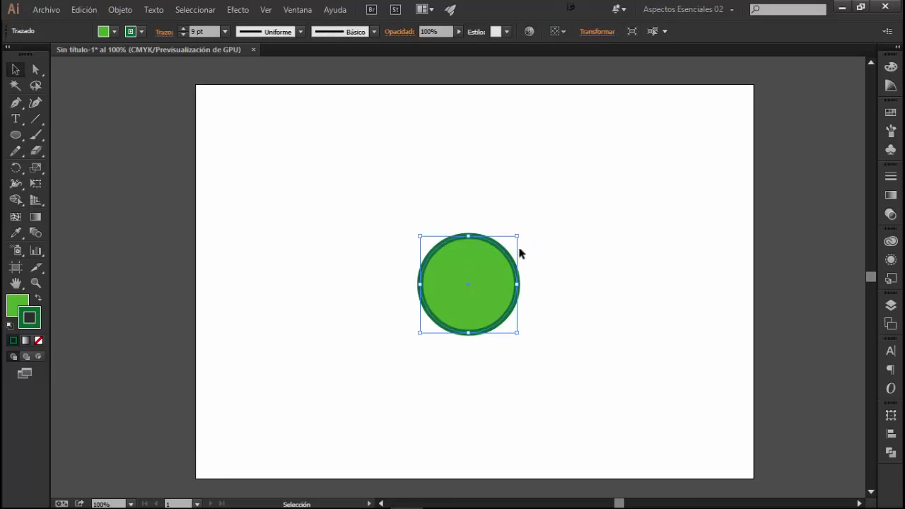
- Shrink the circle to about a third, move it up, and set a rotation pivot below it
{"action": "left_click_drag", "start_coordinate": [516, 236], "coordinate": [486, 268]}
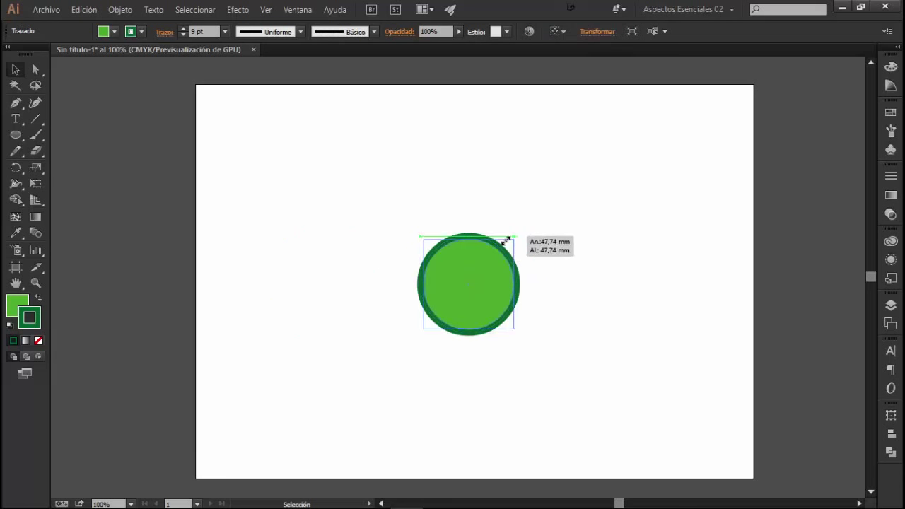
{"action": "left_click", "coordinate": [476, 278], "text": "shift"}
{"action": "left_click_drag", "start_coordinate": [476, 278], "coordinate": [474, 189]}
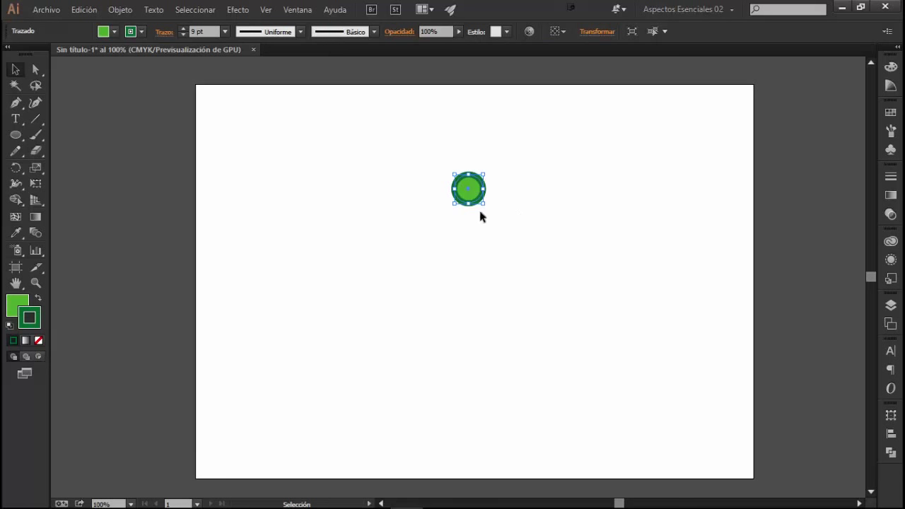
{"action": "left_click", "coordinate": [15, 171]}
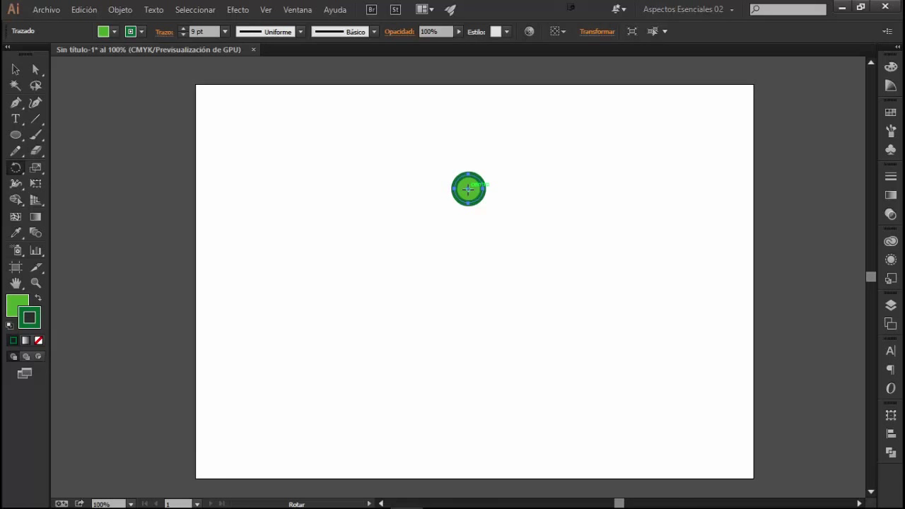
{"action": "left_click", "coordinate": [468, 295]}
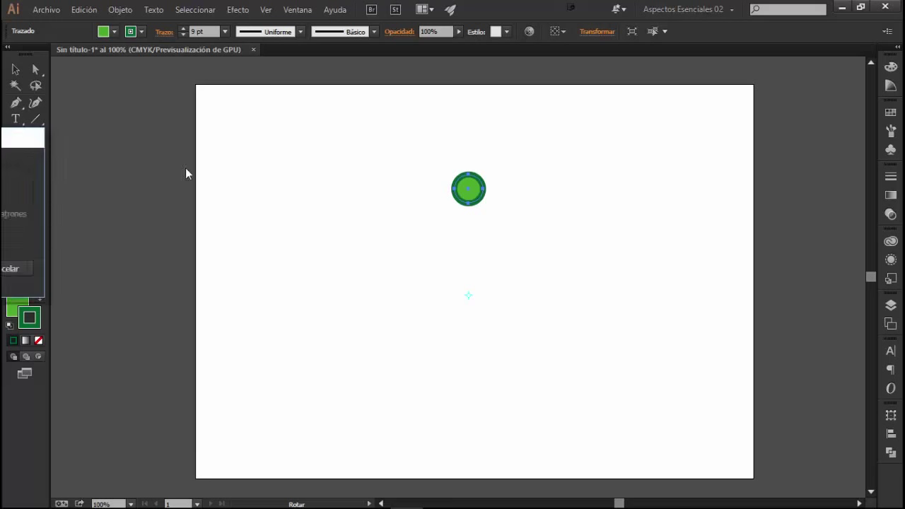
- Copy the circle at 45° around the pivot and repeat with Ctrl+D to complete the ring
{"action": "double_click", "coordinate": [16, 167]}
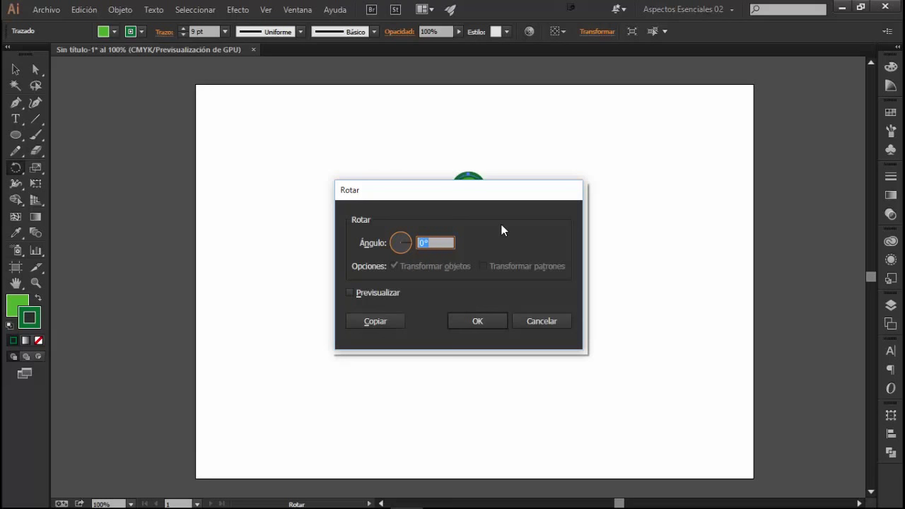
{"action": "left_click_drag", "start_coordinate": [505, 191], "coordinate": [754, 142]}
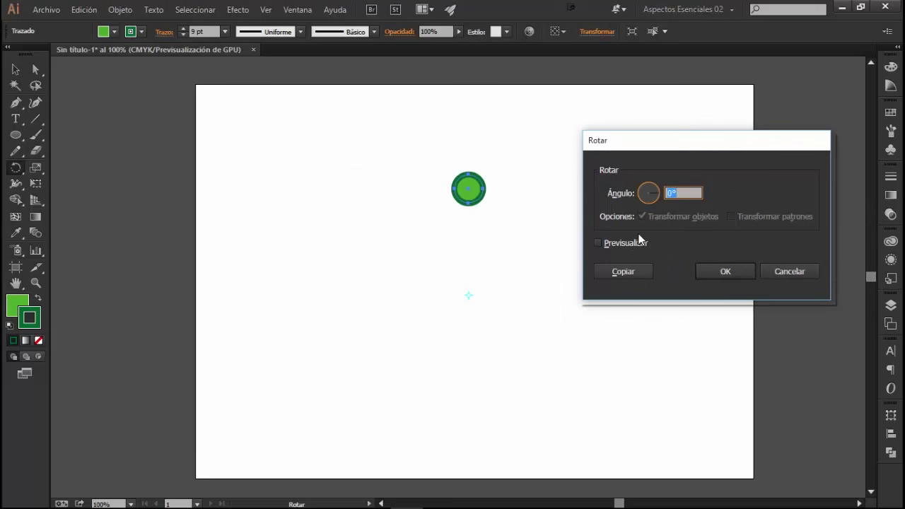
{"action": "type", "text": "45"}
{"action": "left_click", "coordinate": [597, 243]}
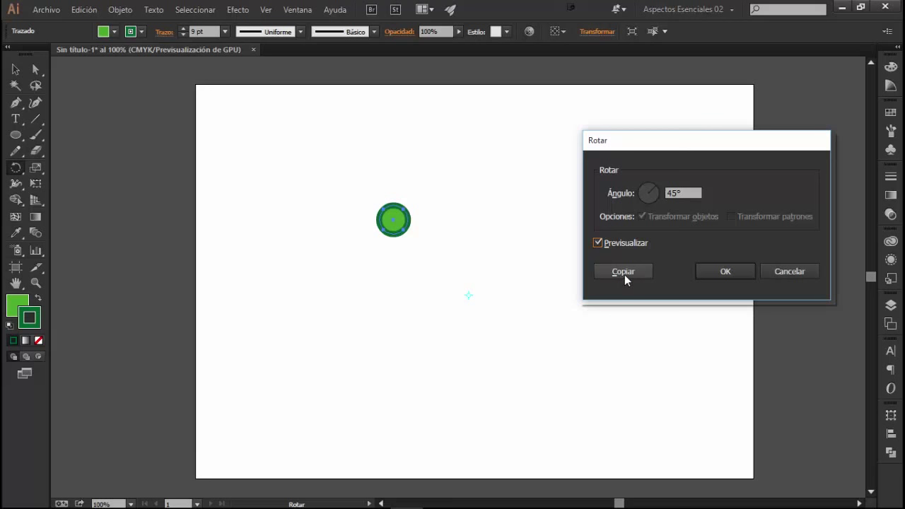
{"action": "left_click", "coordinate": [625, 273]}
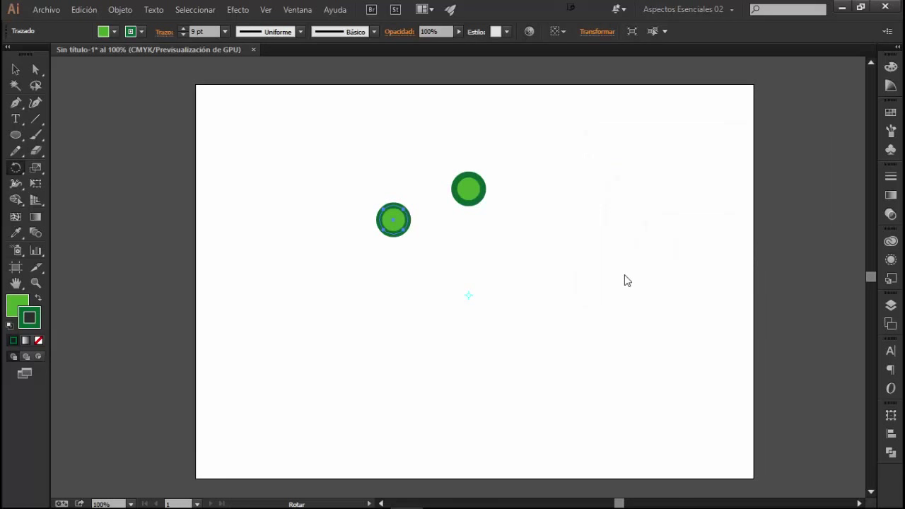
{"action": "key", "text": "ctrl+d"}
{"action": "key", "text": "ctrl+d"}
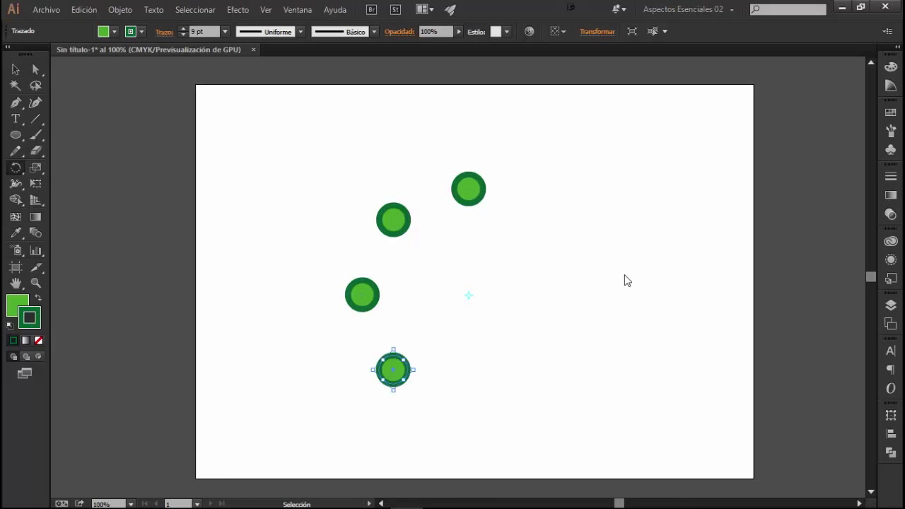
{"action": "key", "text": "ctrl+d"}
{"action": "key", "text": "ctrl+d"}
{"action": "key", "text": "ctrl+d"}
{"action": "key", "text": "ctrl+d"}
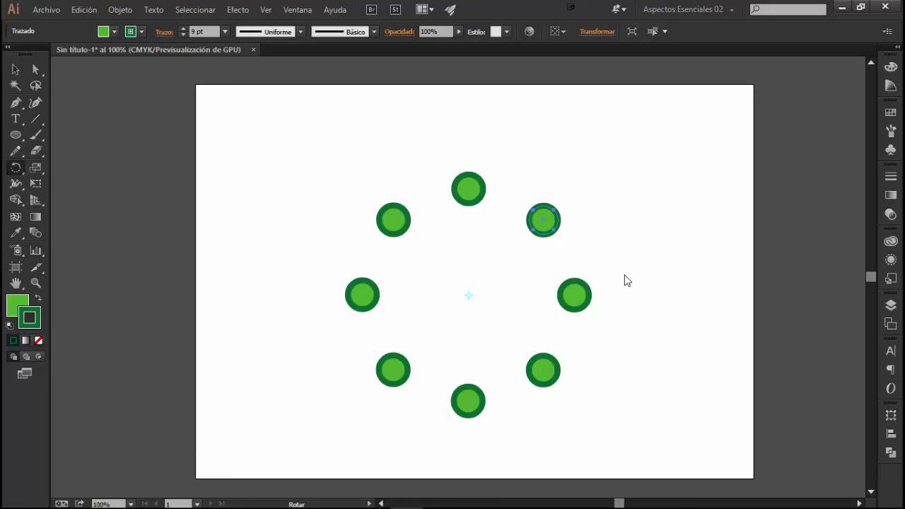
{"action": "key", "text": "v"}
{"action": "left_click", "coordinate": [652, 274]}
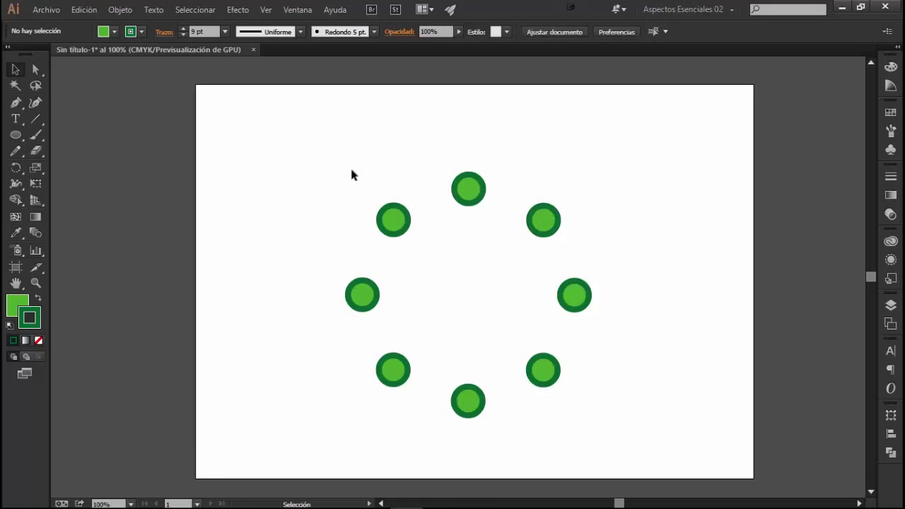
- Marquee-select the lower five circles of the ring and delete them
{"action": "left_click", "coordinate": [119, 10]}
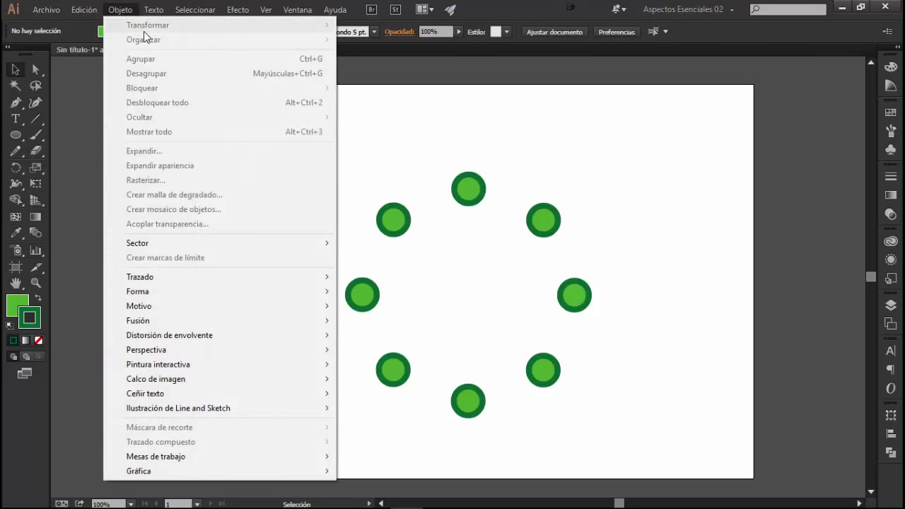
{"action": "left_click", "coordinate": [619, 160]}
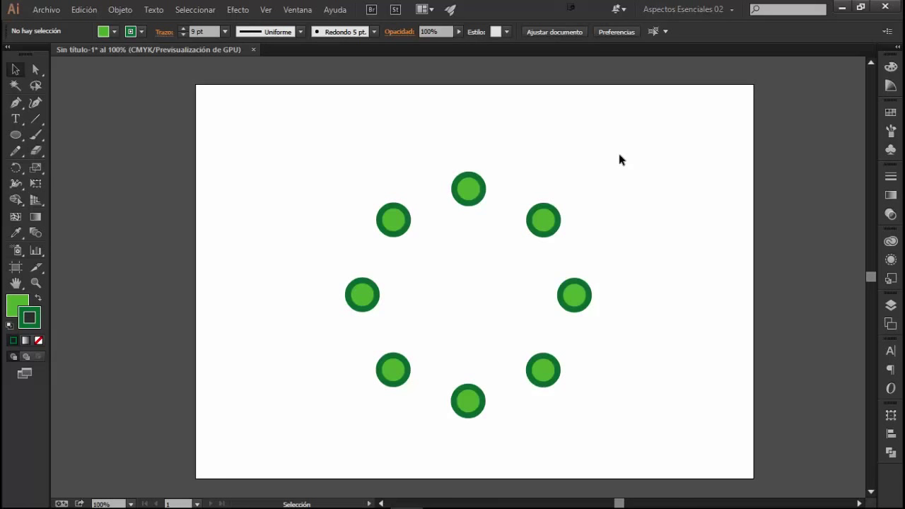
{"action": "left_click_drag", "start_coordinate": [620, 155], "coordinate": [340, 419]}
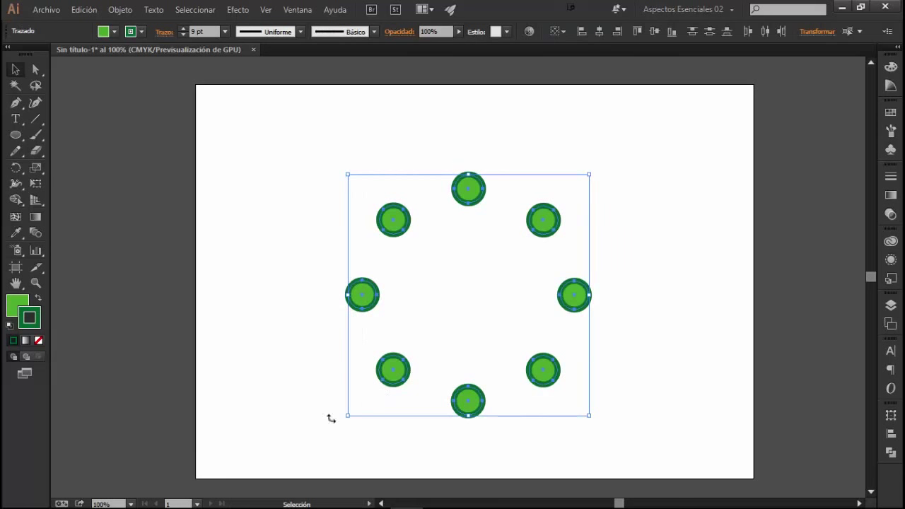
{"action": "left_click", "coordinate": [303, 236]}
{"action": "left_click_drag", "start_coordinate": [295, 244], "coordinate": [658, 440]}
{"action": "key", "text": "Delete"}
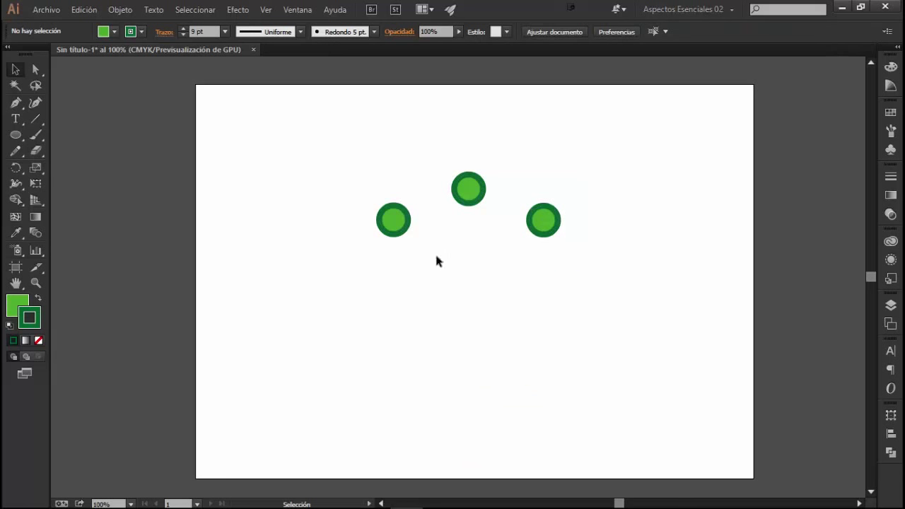
- Delete the upper-left and upper-right circles and move the last one down to the middle
{"action": "left_click", "coordinate": [400, 225]}
{"action": "key", "text": "Delete"}
{"action": "left_click", "coordinate": [555, 231]}
{"action": "key", "text": "Delete"}
{"action": "mouse_move", "coordinate": [468, 195]}
{"action": "left_mouse_down"}
{"action": "mouse_move", "coordinate": [469, 301]}
{"action": "mouse_move", "coordinate": [565, 236]}
{"action": "left_mouse_up"}
- Resize the remaining circle and drag it to the left side of the artboard
{"action": "left_click", "coordinate": [657, 367]}
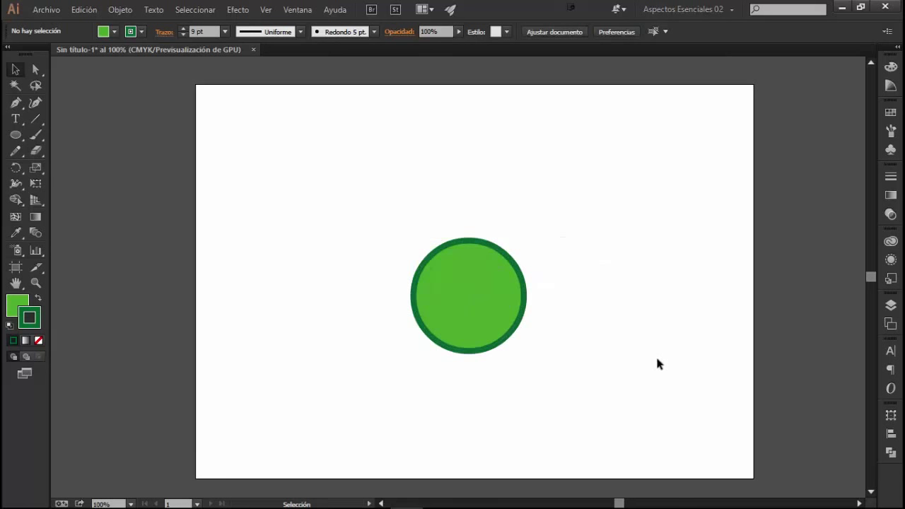
{"action": "left_click", "coordinate": [501, 299]}
{"action": "left_click_drag", "start_coordinate": [527, 240], "coordinate": [495, 258]}
{"action": "left_click", "coordinate": [400, 288]}
{"action": "left_click_drag", "start_coordinate": [469, 288], "coordinate": [290, 305]}
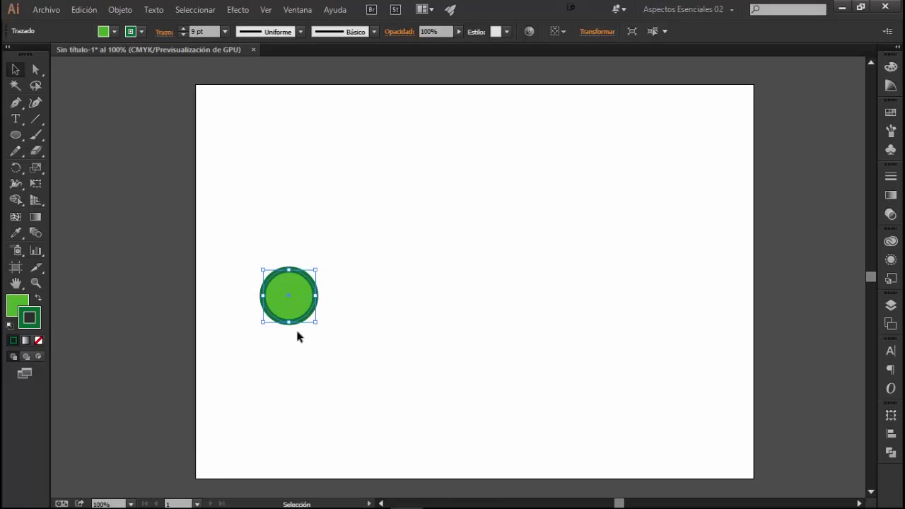
- Open Effect > Distort & Transform > Transform and set the copies to 2
{"action": "left_click", "coordinate": [239, 11]}
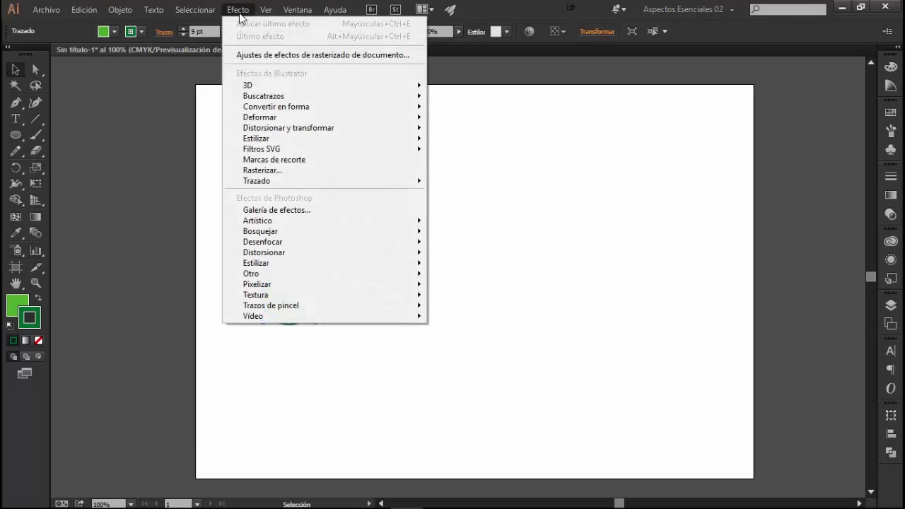
{"action": "mouse_move", "coordinate": [289, 128]}
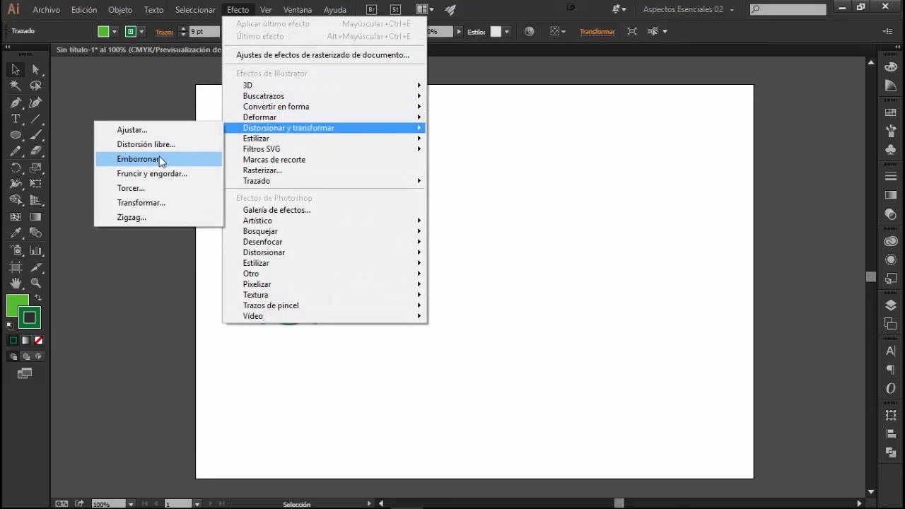
{"action": "left_click", "coordinate": [140, 202]}
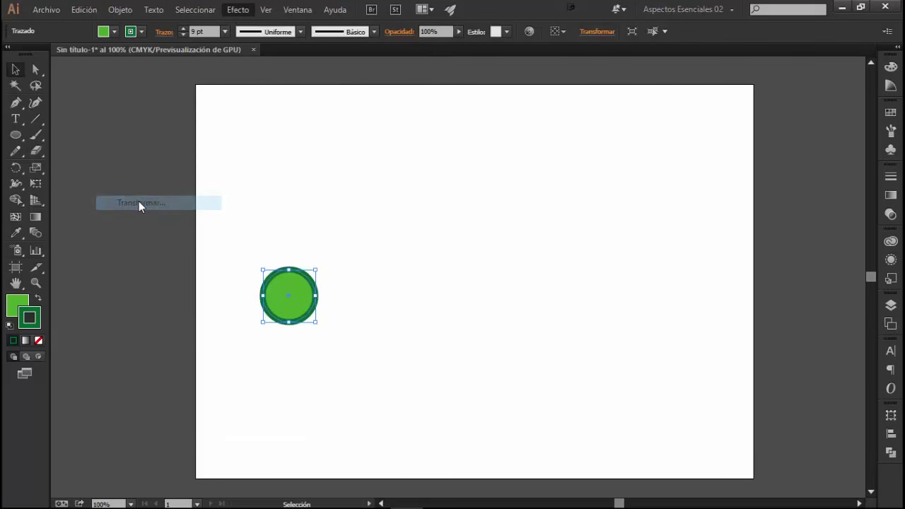
{"action": "left_click_drag", "start_coordinate": [453, 95], "coordinate": [502, 91]}
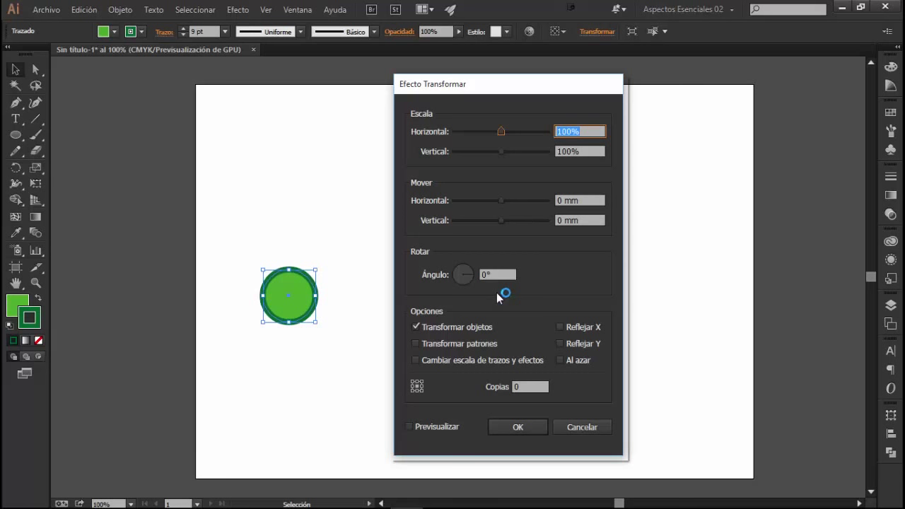
{"action": "left_click", "coordinate": [530, 387]}
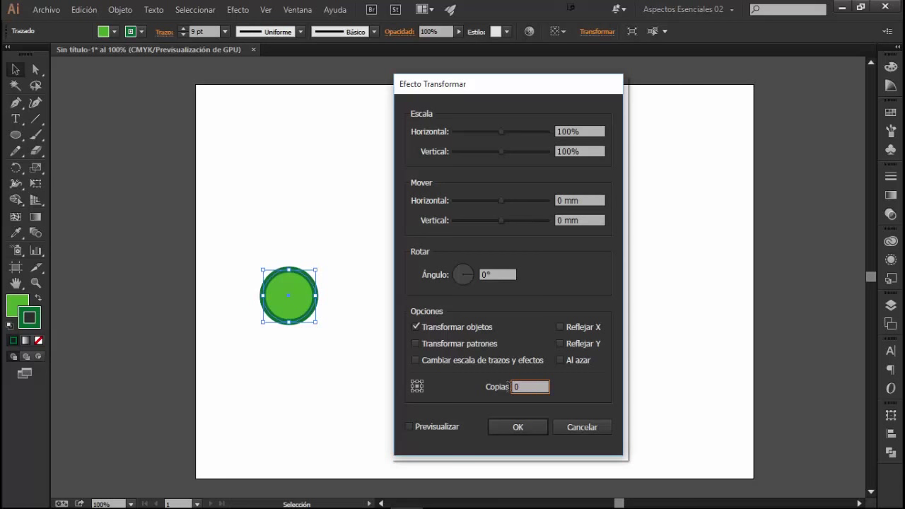
{"action": "left_click_drag", "start_coordinate": [530, 387], "coordinate": [468, 387]}
{"action": "type", "text": "2"}
- Turn on the Transform preview and raise the horizontal move to 52 mm
{"action": "left_click", "coordinate": [410, 427]}
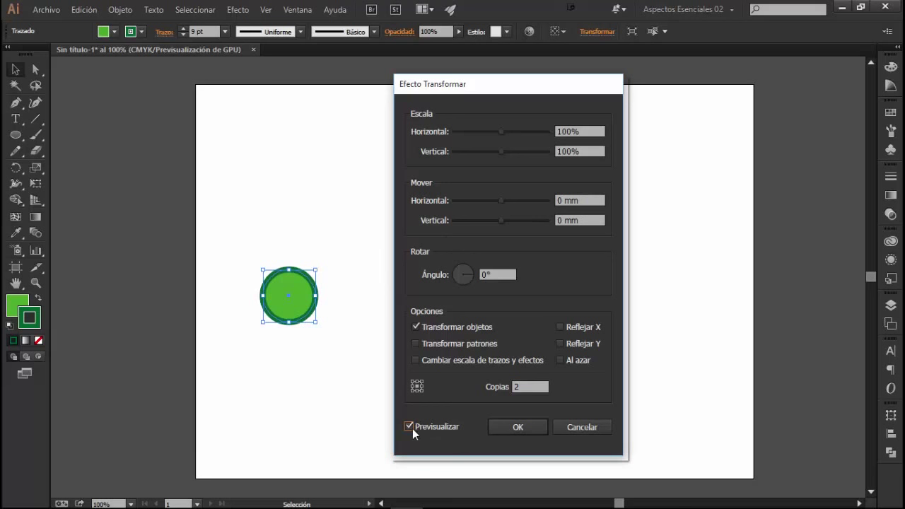
{"action": "left_click", "coordinate": [590, 199]}
{"action": "left_click_drag", "start_coordinate": [525, 95], "coordinate": [730, 106]}
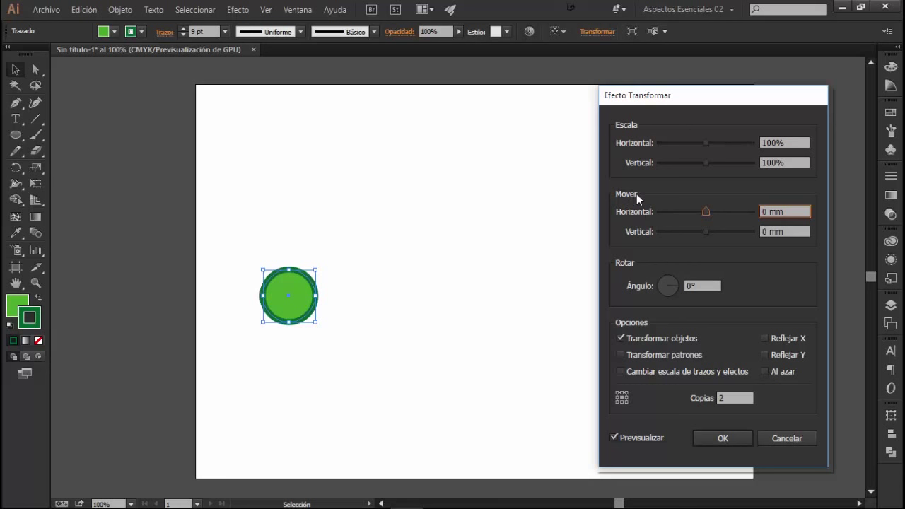
{"action": "key", "text": "Up"}
{"action": "key", "text": "Up"}
{"action": "key", "text": "Up"}
{"action": "key", "text": "Up"}
{"action": "key", "text": "Up"}
{"action": "key", "text": "Up"}
{"action": "key", "text": "Up"}
{"action": "key", "text": "Up"}
{"action": "key", "text": "Up"}
{"action": "key", "text": "Up"}
{"action": "key", "text": "Up"}
{"action": "key", "text": "Up"}
{"action": "key", "text": "Up"}
{"action": "key", "text": "Up"}
{"action": "key", "text": "Up"}
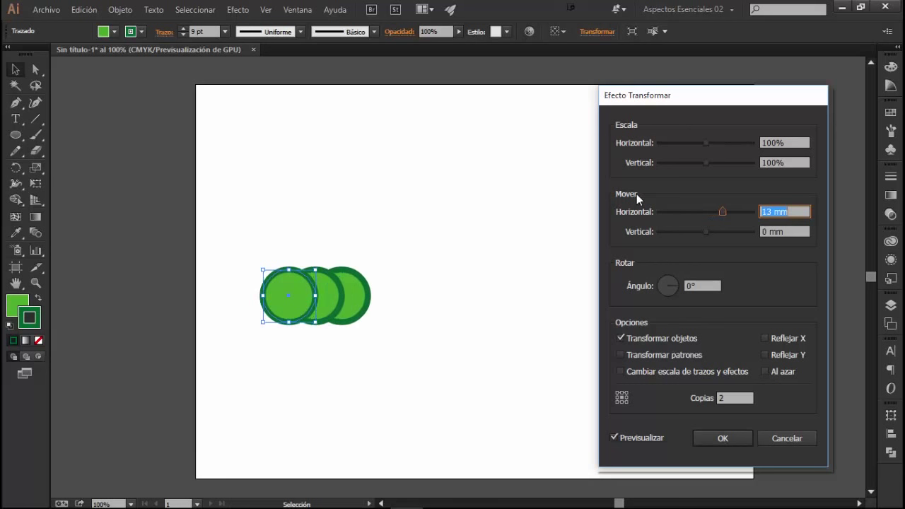
{"action": "key", "text": "Up"}
{"action": "key", "text": "Up"}
{"action": "key", "text": "Up"}
{"action": "key", "text": "Up"}
{"action": "key", "text": "Up"}
{"action": "key", "text": "Up"}
{"action": "key", "text": "Up"}
{"action": "key", "text": "Up"}
{"action": "key", "text": "Up"}
{"action": "key", "text": "Up"}
{"action": "key", "text": "Up"}
{"action": "key", "text": "Up"}
{"action": "key", "text": "Up"}
{"action": "key", "text": "Up"}
{"action": "key", "text": "Up"}
{"action": "key", "text": "Up"}
{"action": "key", "text": "Up"}
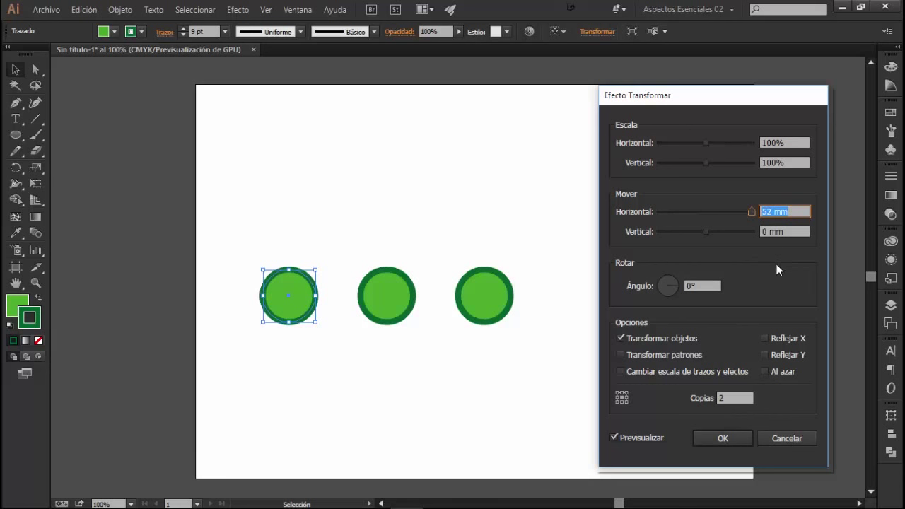
- Increase the number of Transform copies to 4
{"action": "left_click", "coordinate": [730, 398]}
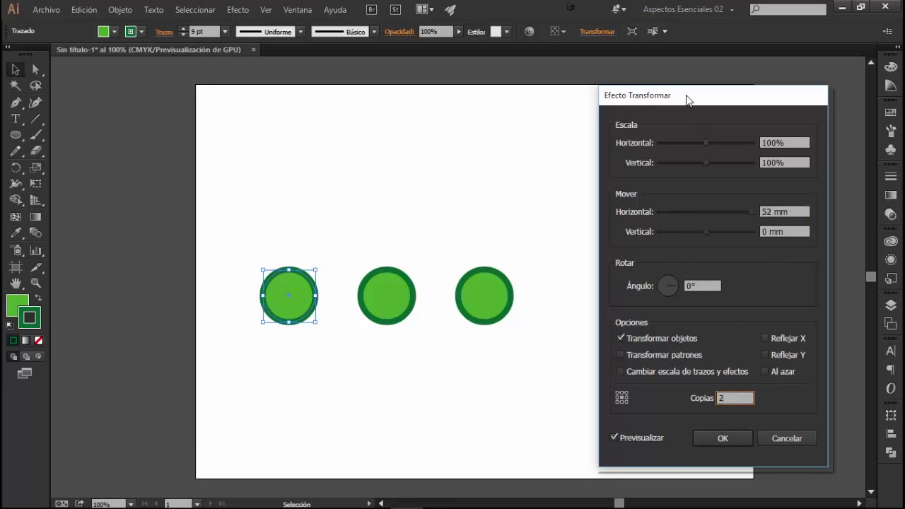
{"action": "left_click_drag", "start_coordinate": [687, 97], "coordinate": [720, 99]}
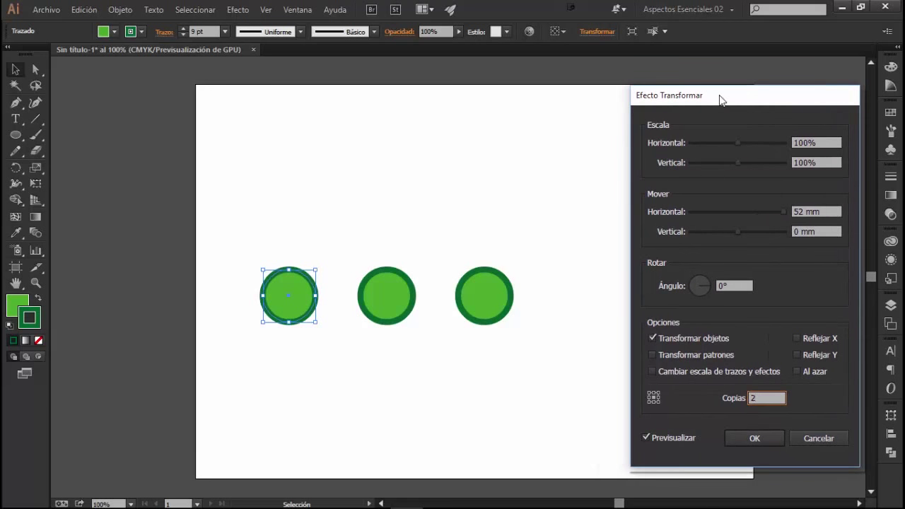
{"action": "key", "text": "Up"}
{"action": "key", "text": "Up"}
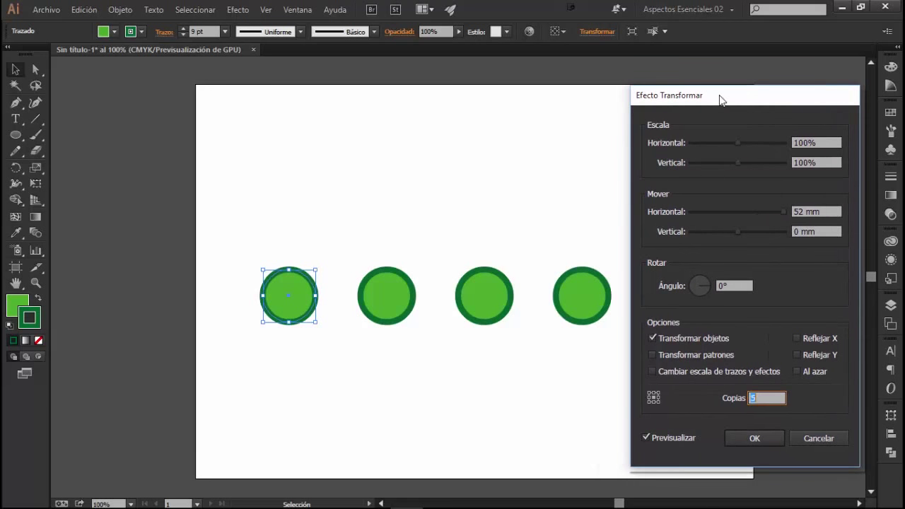
- Experiment with the Transform effect's vertical move and horizontal scale settings
{"action": "mouse_move", "coordinate": [665, 102]}
{"action": "left_mouse_down"}
{"action": "mouse_move", "coordinate": [90, 95]}
{"action": "mouse_move", "coordinate": [605, 88]}
{"action": "mouse_move", "coordinate": [574, 81]}
{"action": "mouse_move", "coordinate": [642, 79]}
{"action": "left_mouse_up"}
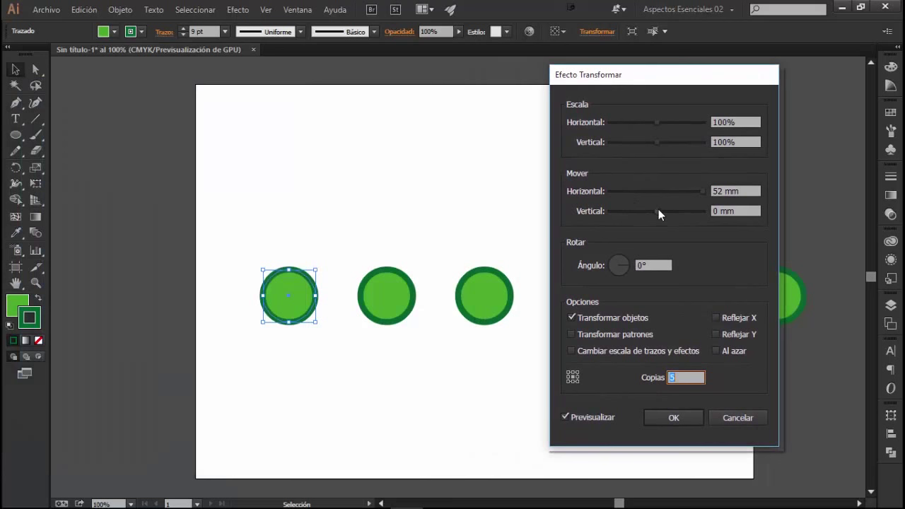
{"action": "left_click_drag", "start_coordinate": [658, 210], "coordinate": [668, 211]}
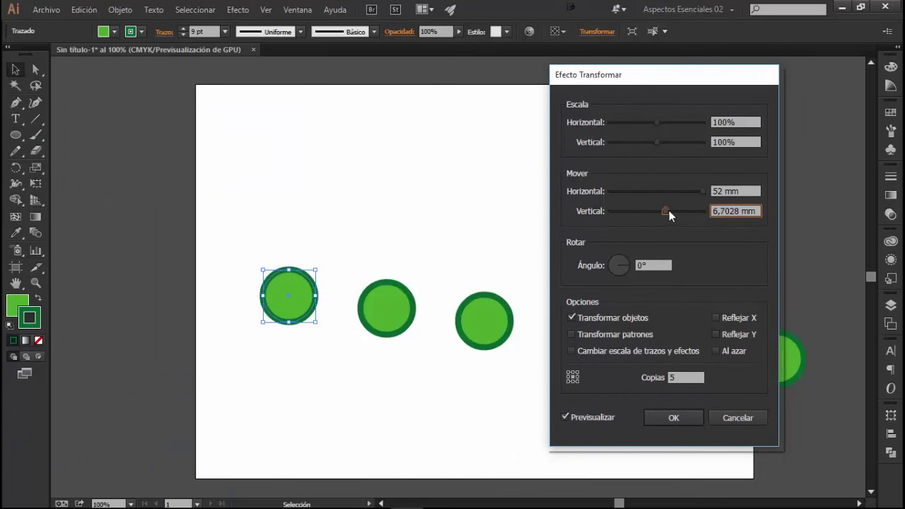
{"action": "left_click_drag", "start_coordinate": [655, 123], "coordinate": [666, 122]}
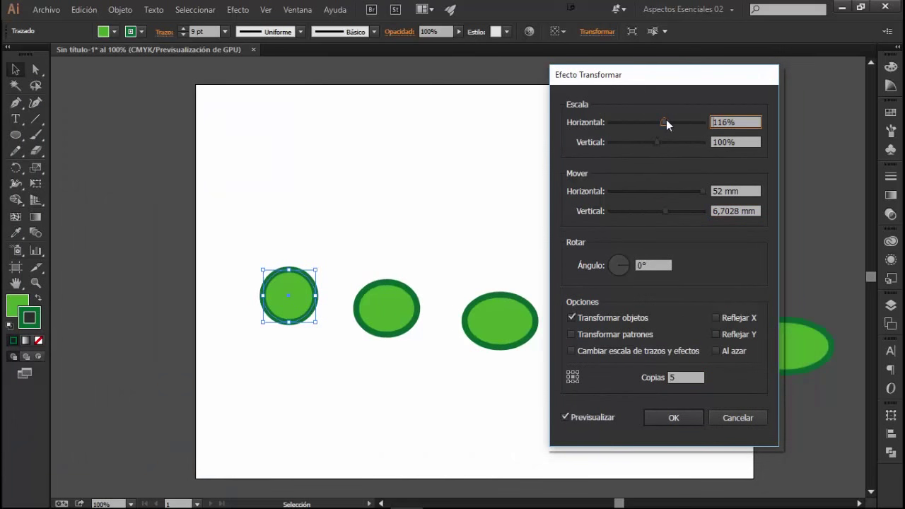
{"action": "mouse_move", "coordinate": [649, 89]}
{"action": "left_mouse_down"}
{"action": "mouse_move", "coordinate": [302, 93]}
{"action": "mouse_move", "coordinate": [538, 99]}
{"action": "mouse_move", "coordinate": [93, 83]}
{"action": "left_mouse_up"}
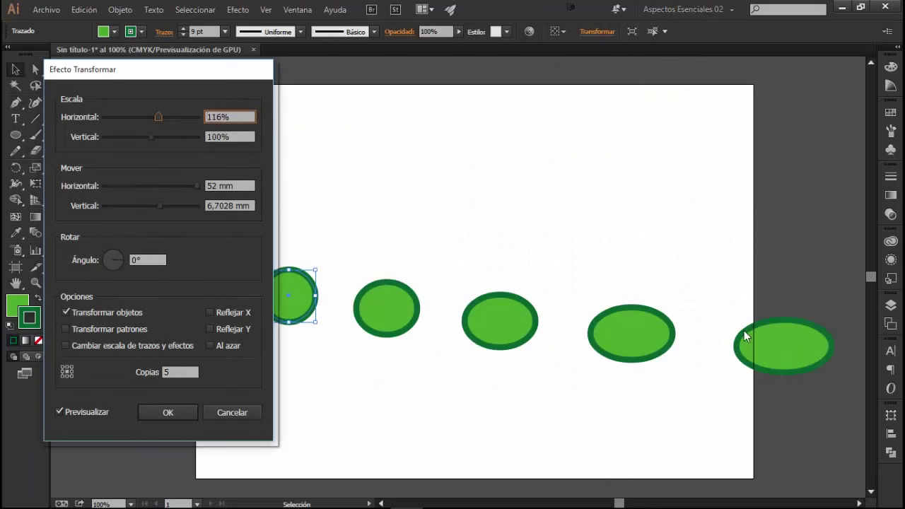
- Reset scale to 100% and vertical move to 0 mm, keep 52 mm horizontal, 5 copies, and apply
{"action": "double_click", "coordinate": [238, 117]}
{"action": "type", "text": "100"}
{"action": "left_click", "coordinate": [252, 206]}
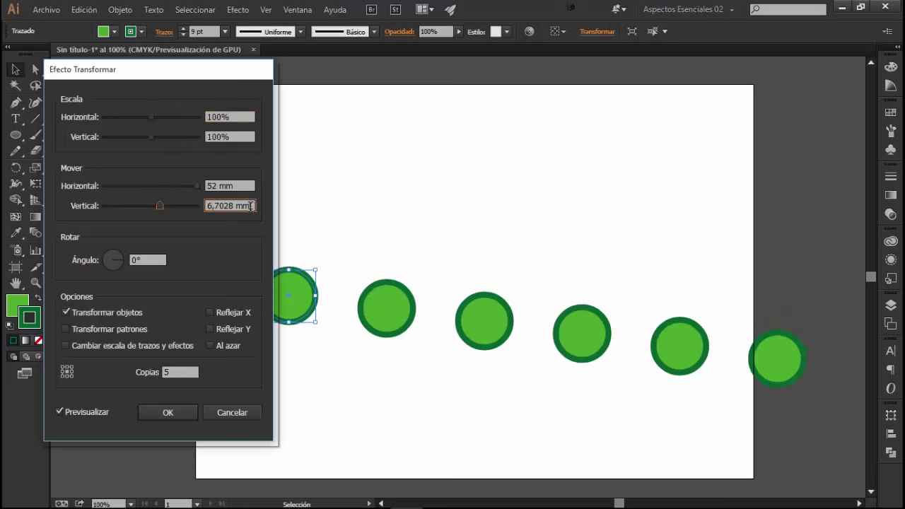
{"action": "double_click", "coordinate": [230, 206]}
{"action": "type", "text": "0"}
{"action": "left_click", "coordinate": [229, 186]}
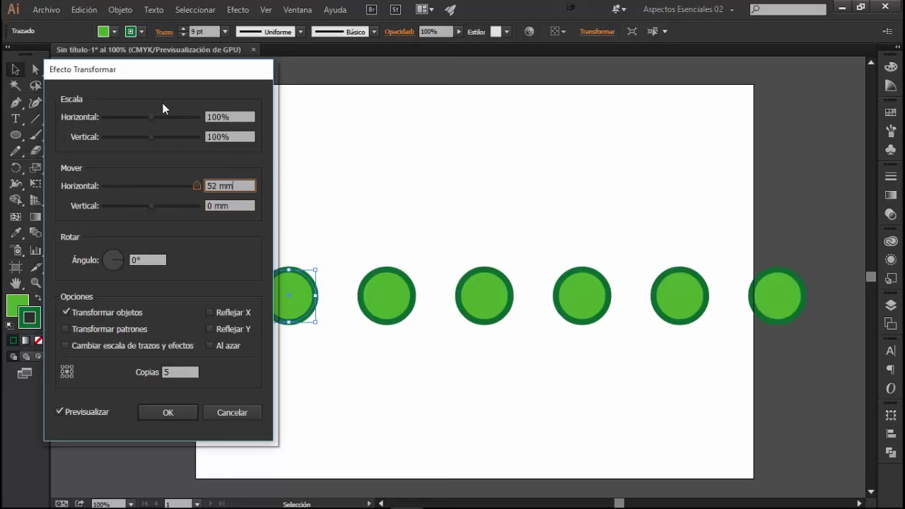
{"action": "left_click_drag", "start_coordinate": [149, 76], "coordinate": [645, 81]}
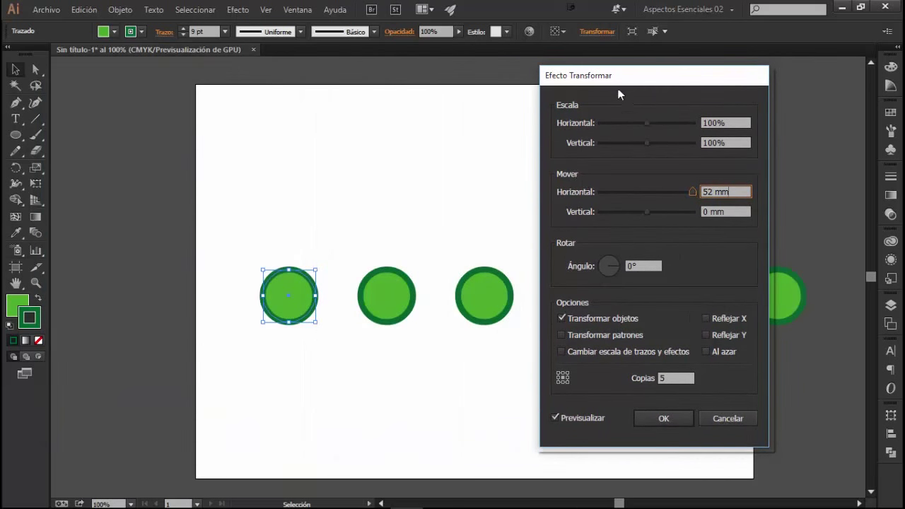
{"action": "left_click_drag", "start_coordinate": [615, 88], "coordinate": [398, 64]}
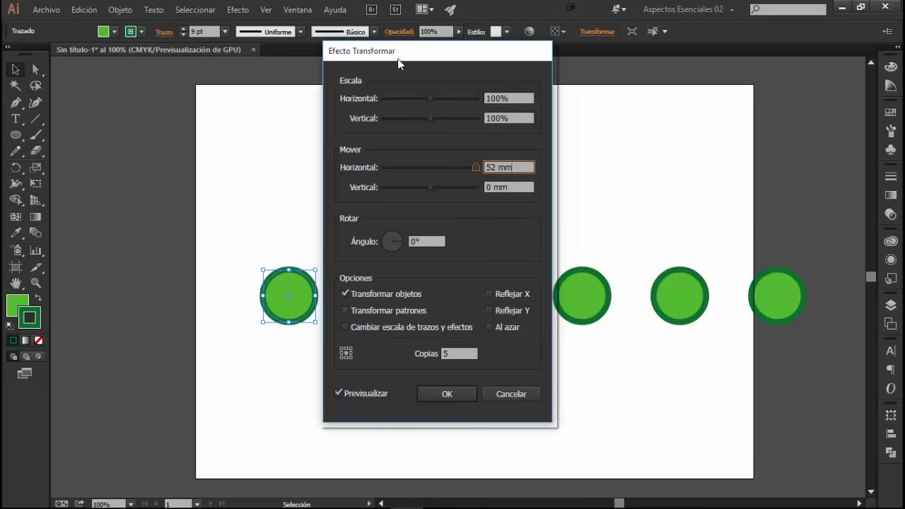
{"action": "left_click", "coordinate": [429, 393]}
- Move the circle row up and left, then expand its appearance into real circle paths
{"action": "left_click_drag", "start_coordinate": [299, 290], "coordinate": [262, 207]}
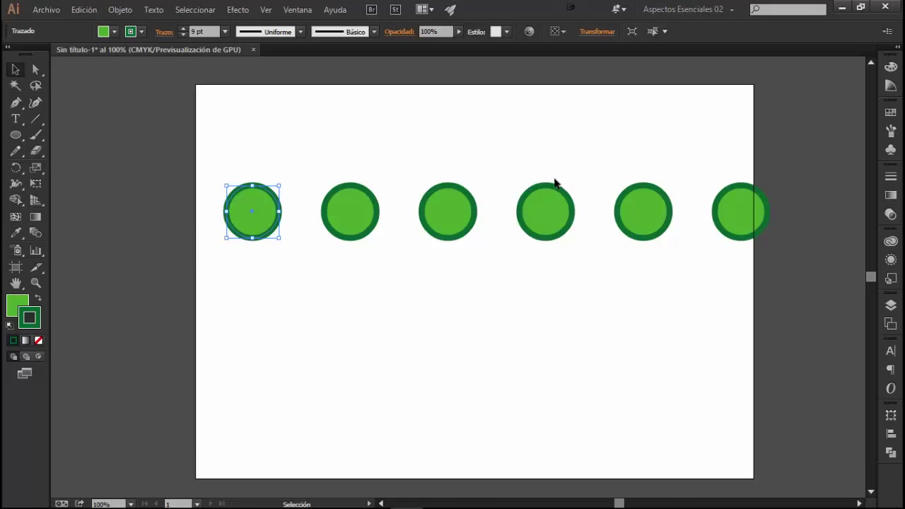
{"action": "left_click", "coordinate": [118, 10]}
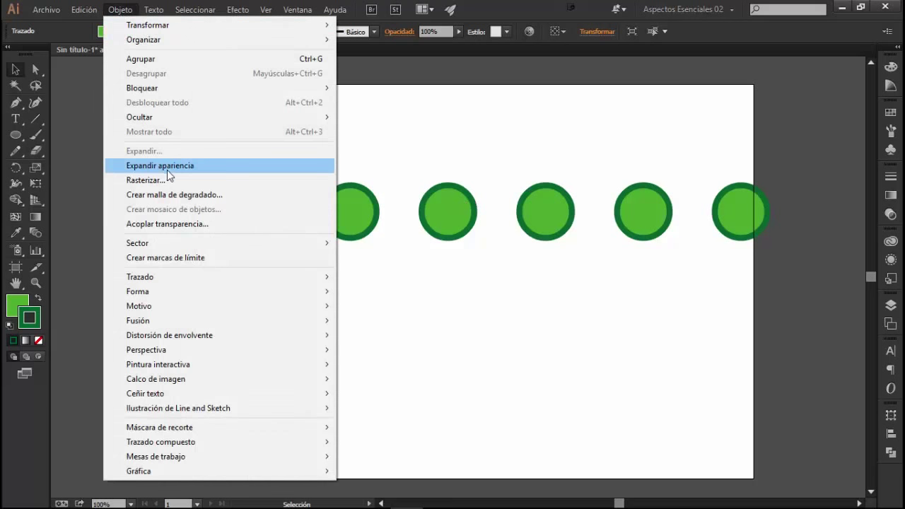
{"action": "left_click", "coordinate": [167, 169]}
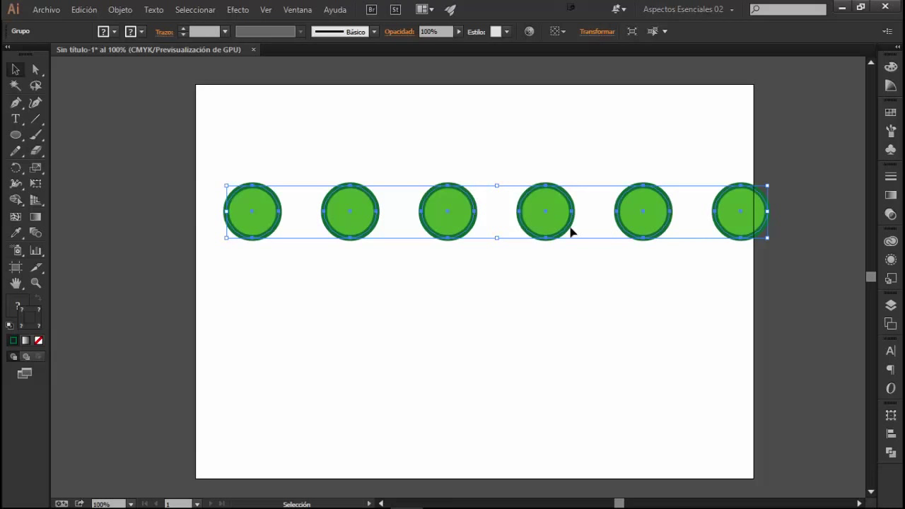
{"action": "left_click", "coordinate": [120, 9]}
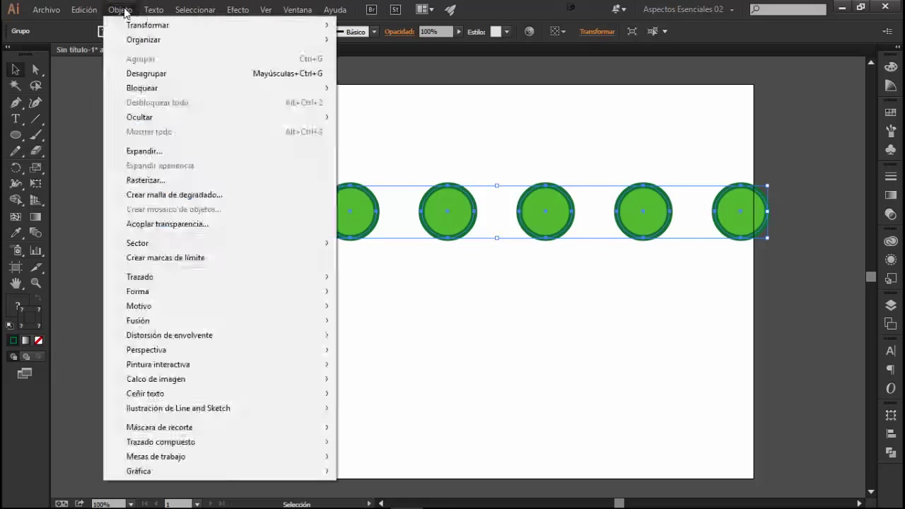
- Ungroup the expanded row of circles from the right-click menu
{"action": "left_click", "coordinate": [120, 9]}
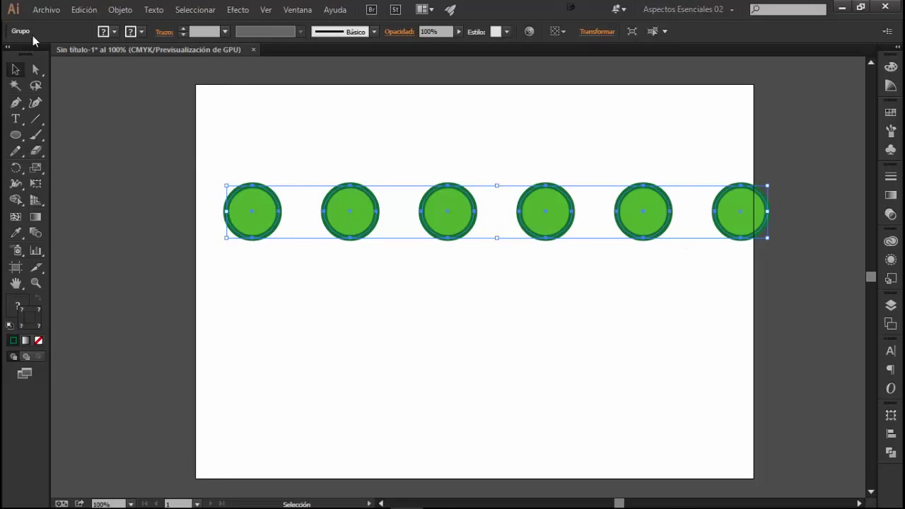
{"action": "right_click", "coordinate": [365, 217]}
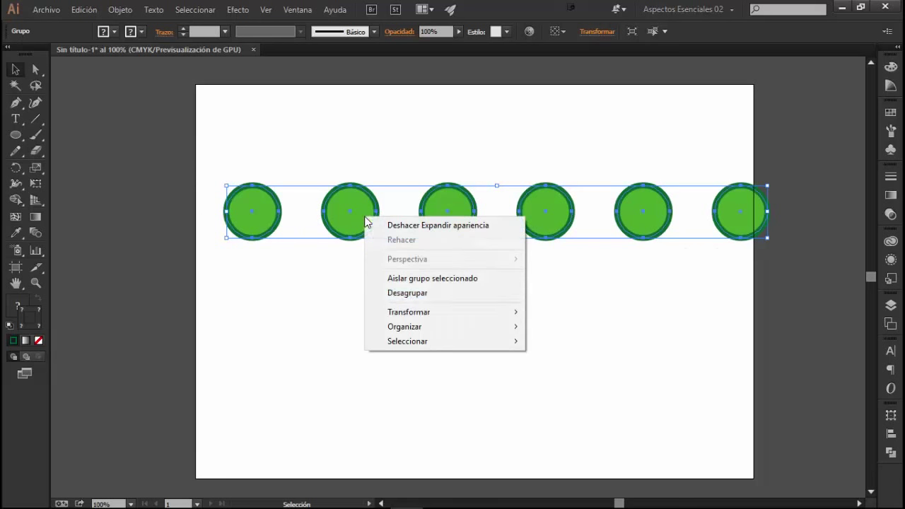
{"action": "left_click", "coordinate": [386, 300]}
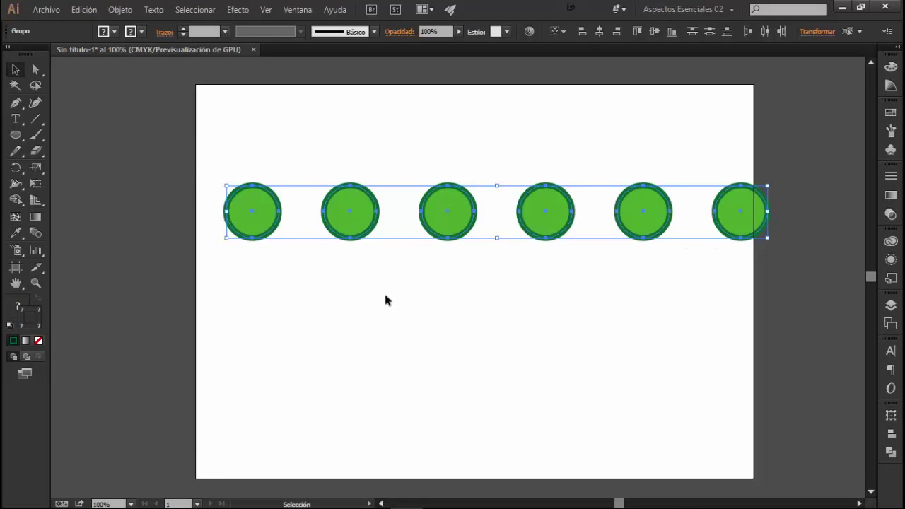
- Check each circle selects individually, then marquee-select all six circles
{"action": "left_click", "coordinate": [386, 299]}
{"action": "left_click", "coordinate": [353, 217]}
{"action": "left_click", "coordinate": [448, 224]}
{"action": "left_click", "coordinate": [548, 223]}
{"action": "left_click", "coordinate": [640, 225]}
{"action": "left_click", "coordinate": [739, 232]}
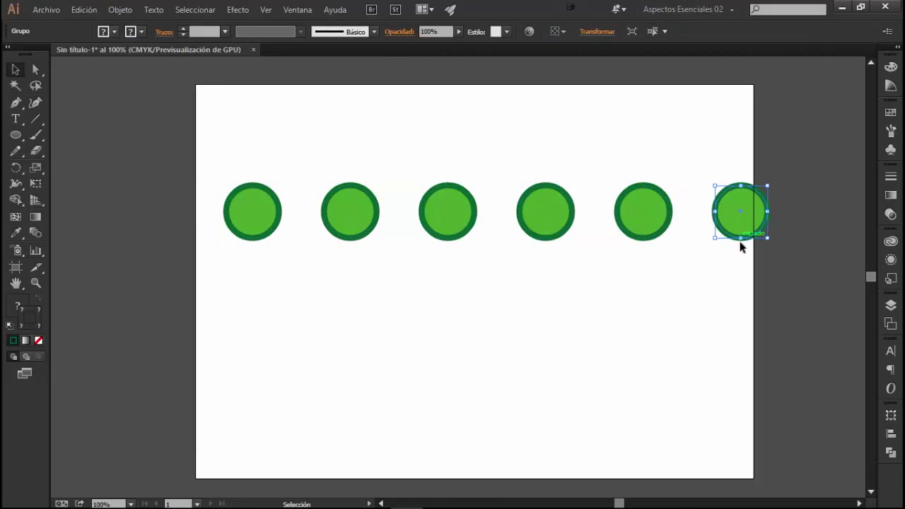
{"action": "left_click_drag", "start_coordinate": [781, 252], "coordinate": [196, 179]}
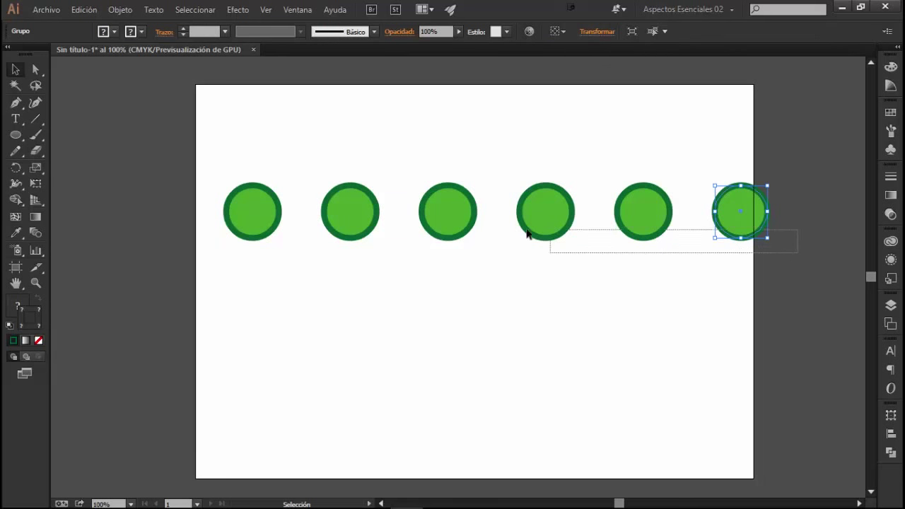
{"action": "left_click", "coordinate": [238, 10]}
{"action": "mouse_move", "coordinate": [288, 129]}
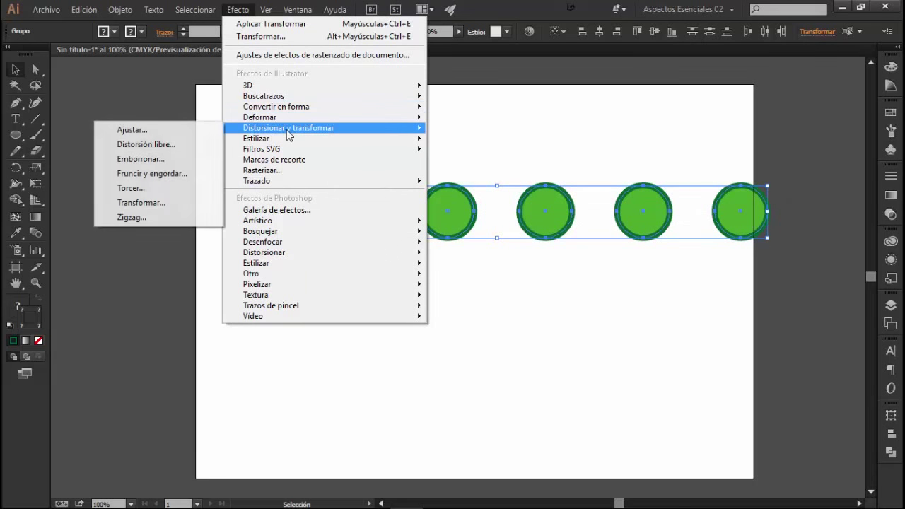
- Apply a second Transform effect with preview, 2 copies and a 37 mm vertical move
{"action": "left_click", "coordinate": [134, 203]}
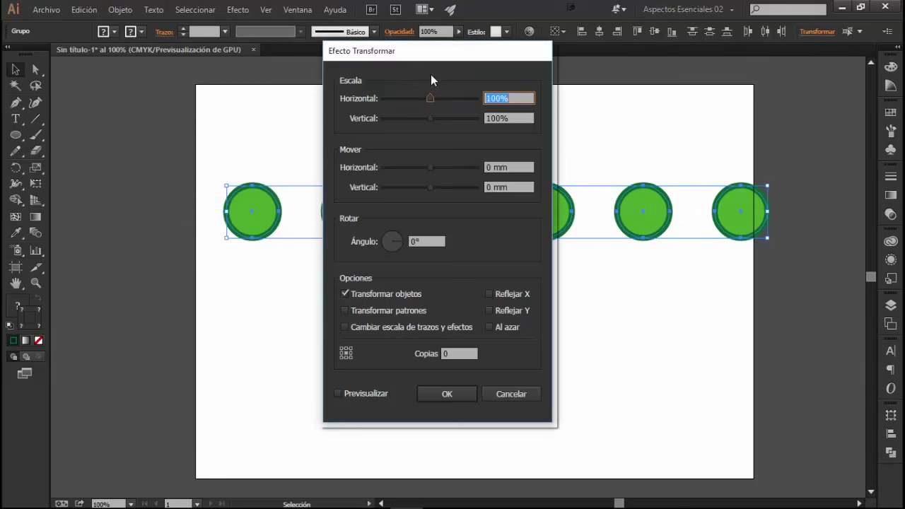
{"action": "left_click_drag", "start_coordinate": [419, 55], "coordinate": [730, 73]}
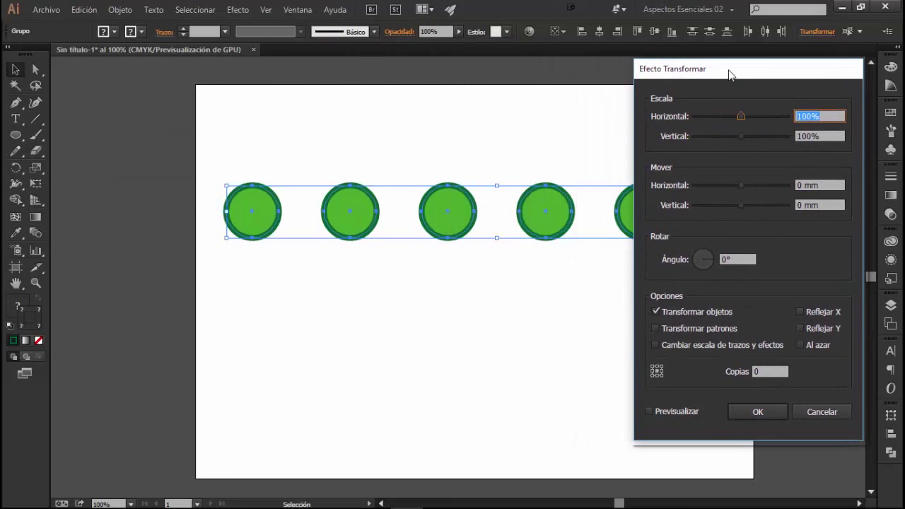
{"action": "left_click", "coordinate": [649, 411]}
{"action": "double_click", "coordinate": [771, 371]}
{"action": "type", "text": "2"}
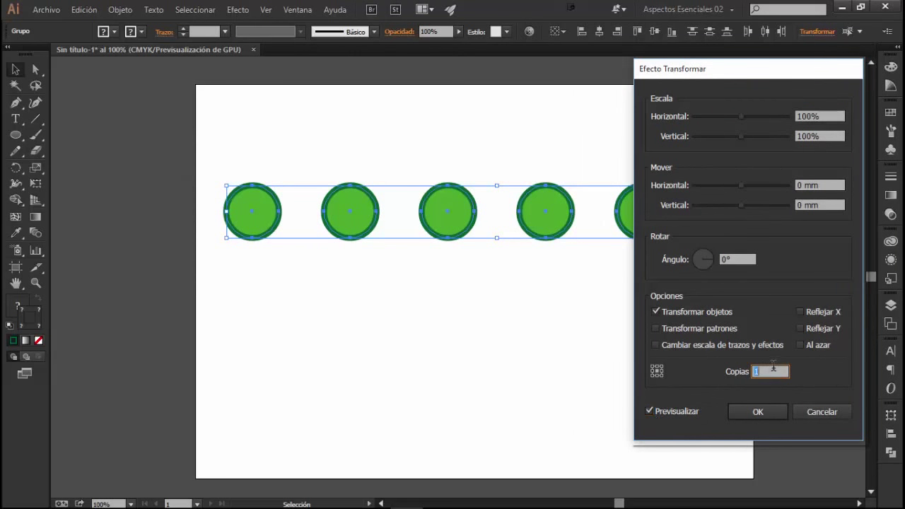
{"action": "left_click", "coordinate": [819, 205]}
{"action": "key", "text": "Up"}
{"action": "key", "text": "Up"}
{"action": "key", "text": "Up"}
{"action": "key", "text": "Up"}
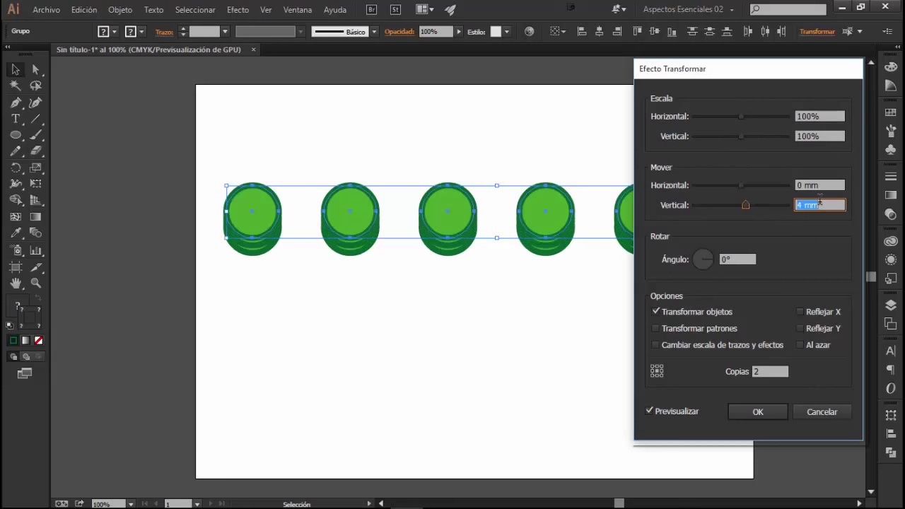
{"action": "key", "text": "Up"}
{"action": "key", "text": "Up"}
{"action": "key", "text": "Up"}
{"action": "key", "text": "Up"}
{"action": "key", "text": "Up"}
{"action": "key", "text": "Up"}
{"action": "key", "text": "Up"}
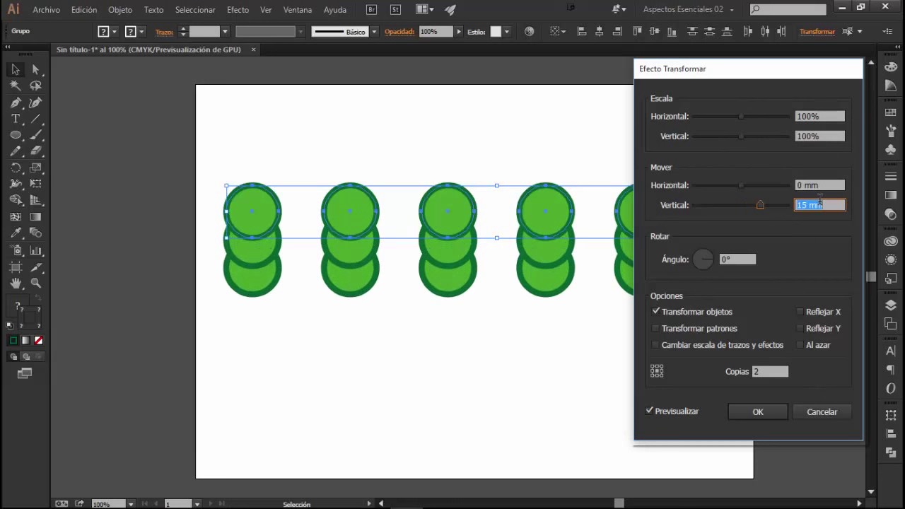
{"action": "key", "text": "Up"}
{"action": "key", "text": "Up"}
{"action": "key", "text": "Up"}
{"action": "key", "text": "Up"}
{"action": "key", "text": "Up"}
{"action": "key", "text": "Up"}
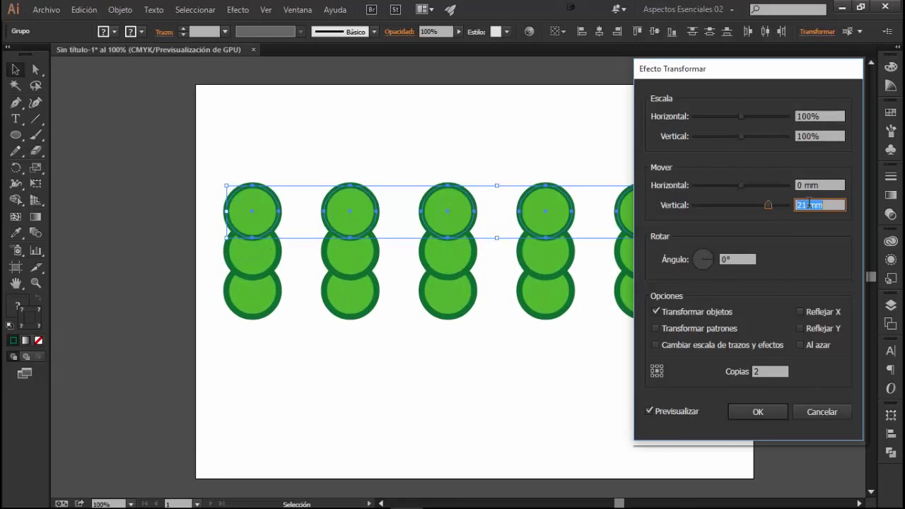
{"action": "key", "text": "Up"}
{"action": "key", "text": "Up"}
{"action": "key", "text": "Up"}
{"action": "key", "text": "Up"}
{"action": "key", "text": "Up"}
{"action": "key", "text": "Up"}
{"action": "key", "text": "Up"}
{"action": "key", "text": "Up"}
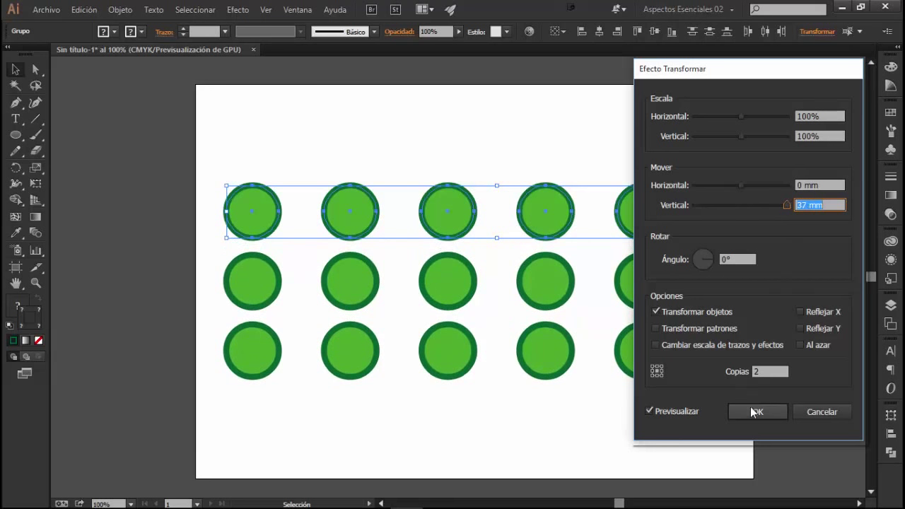
{"action": "left_click", "coordinate": [751, 411]}
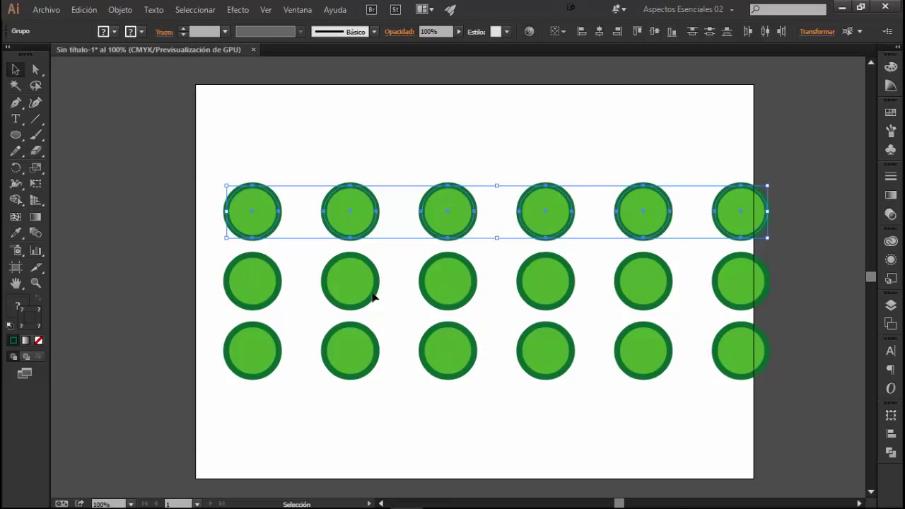
- Expand the grid's Transform appearance and ungroup it into separate circles
{"action": "left_click", "coordinate": [120, 11]}
{"action": "left_click", "coordinate": [130, 166]}
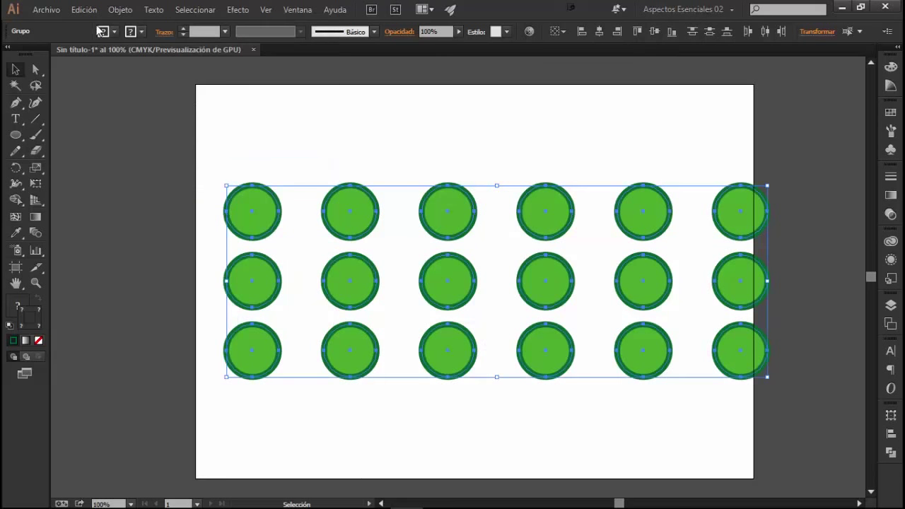
{"action": "right_click", "coordinate": [364, 216]}
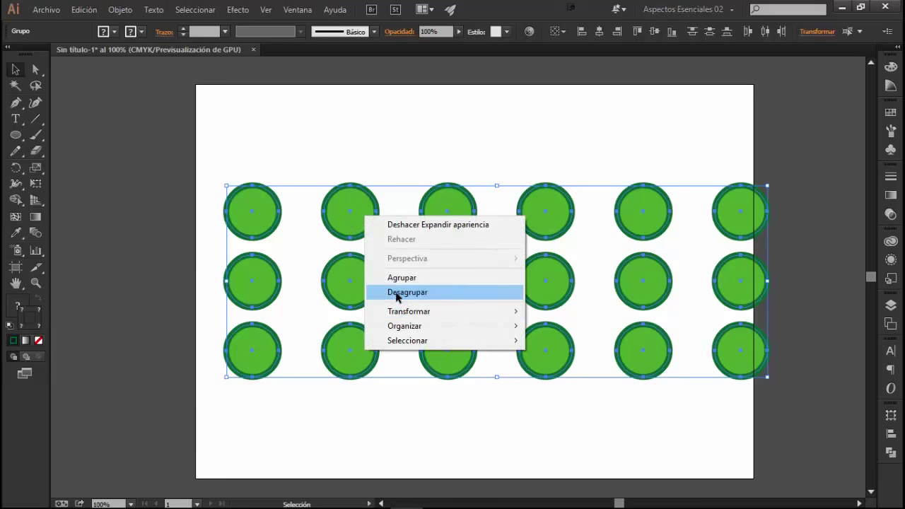
{"action": "left_click", "coordinate": [398, 301]}
- Check individual circles, select all 18, and scale the grid down inside the artboard
{"action": "left_click", "coordinate": [364, 334]}
{"action": "left_click", "coordinate": [465, 365]}
{"action": "left_click", "coordinate": [555, 304]}
{"action": "left_click", "coordinate": [283, 229]}
{"action": "mouse_move", "coordinate": [203, 162]}
{"action": "left_mouse_down"}
{"action": "mouse_move", "coordinate": [770, 380]}
{"action": "mouse_move", "coordinate": [689, 354]}
{"action": "left_mouse_up"}
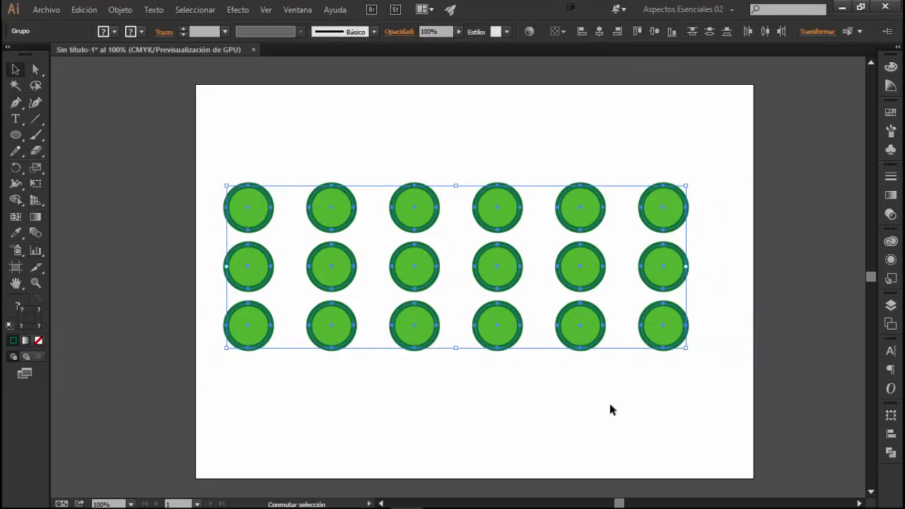
{"action": "left_click", "coordinate": [599, 391]}
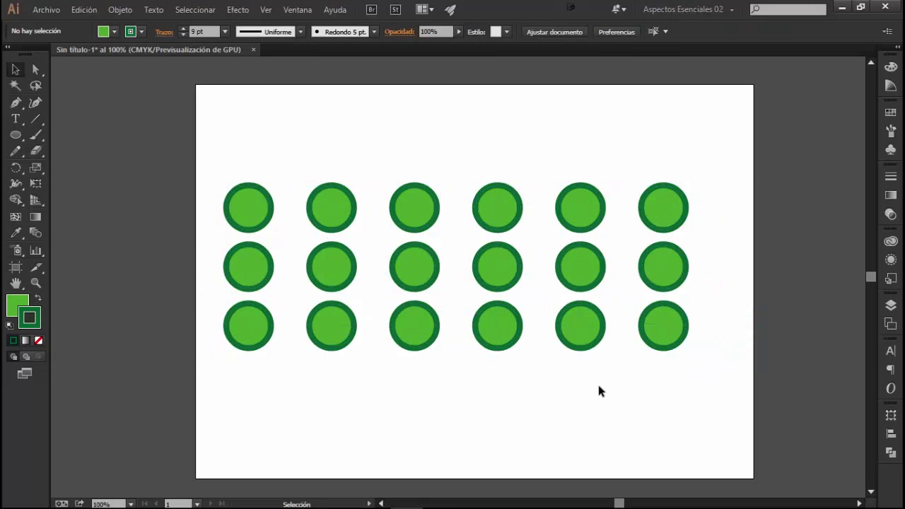